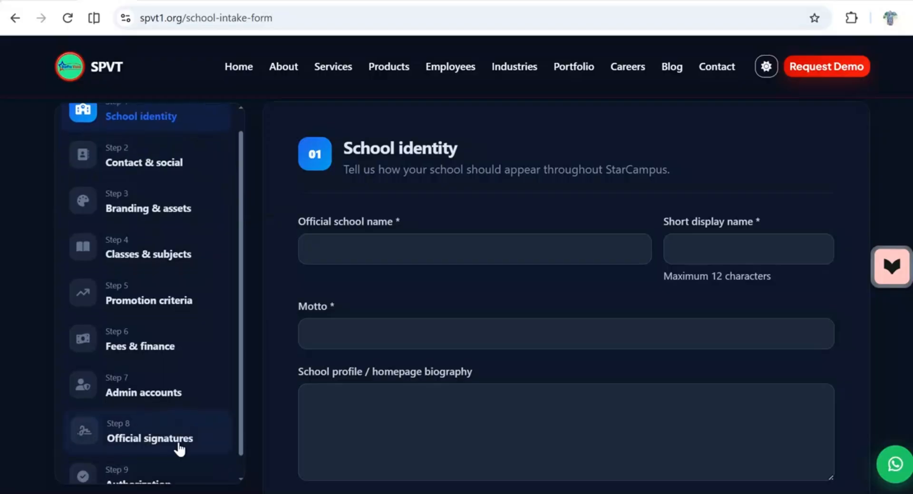
# Review the nine sections of the new school intake form and the fields in School identity.
pyautogui.scroll(2, 178, 448)
pyautogui.scroll(3, 179, 252)
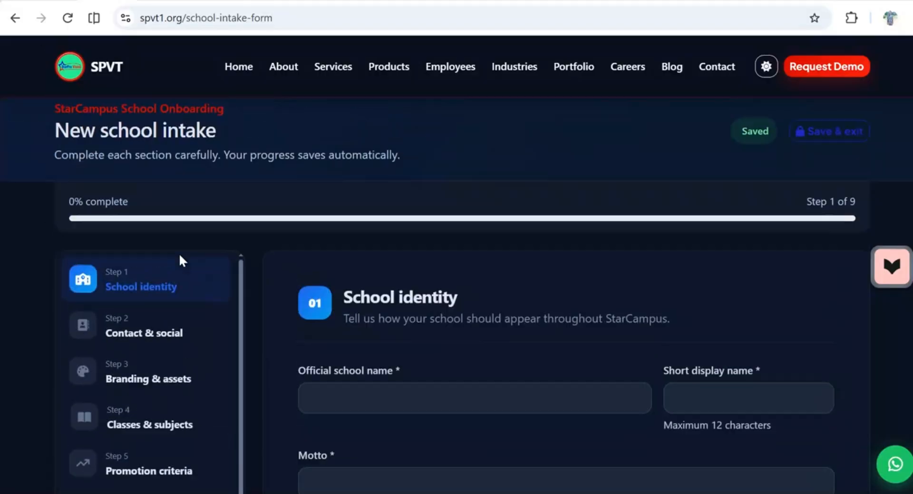
pyautogui.scroll(-2, 163, 261)
pyautogui.scroll(-5, 142, 238)
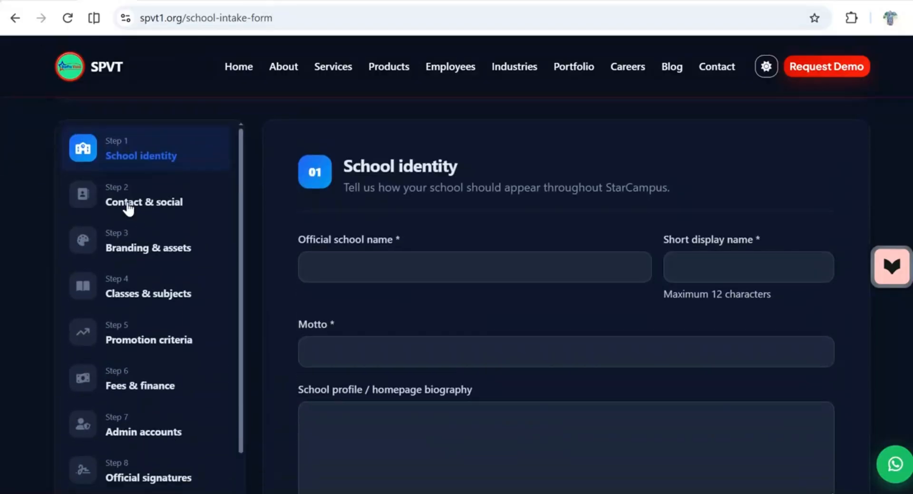
pyautogui.scroll(1, 124, 224)
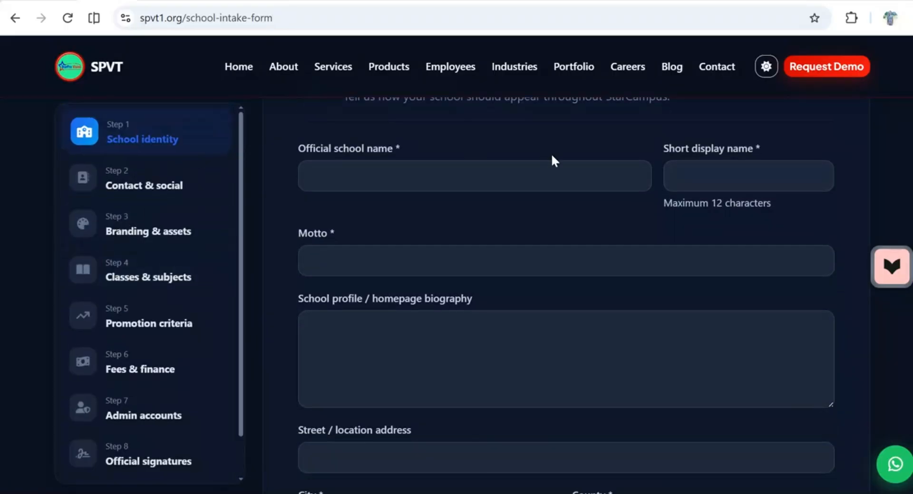
pyautogui.scroll(3, 551, 157)
pyautogui.scroll(2, 426, 322)
pyautogui.scroll(-3, 426, 322)
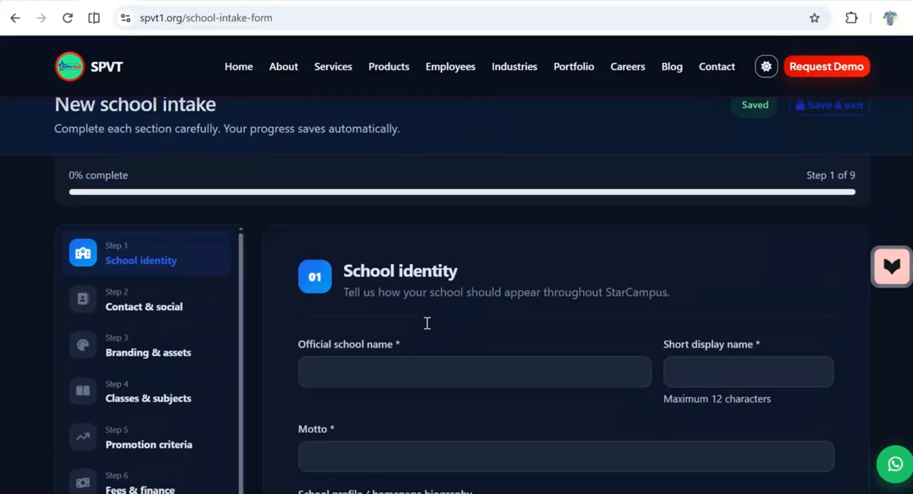
pyautogui.scroll(-3, 427, 323)
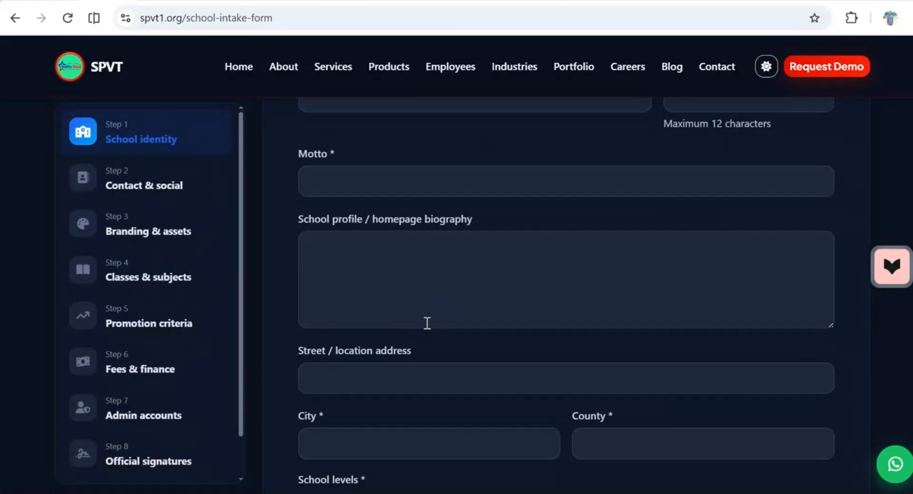
pyautogui.scroll(1, 427, 323)
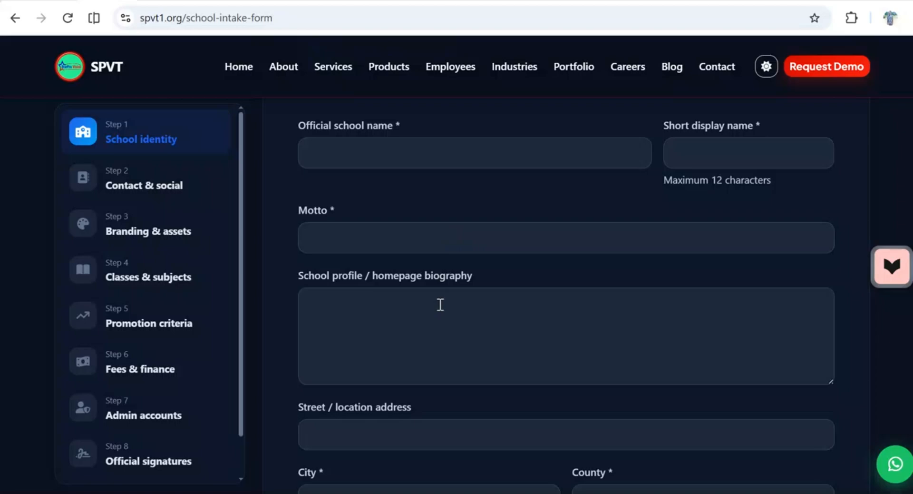
# Select Elementary, Junior High and Senior High as school levels, leave Kindergarten cleared, and try to save and continue.
pyautogui.scroll(-5, 441, 304)
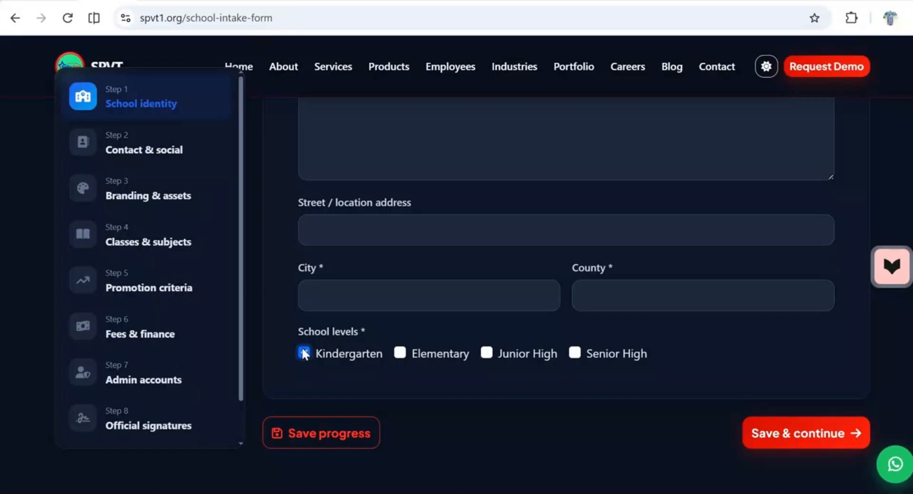
pyautogui.click(399, 352)
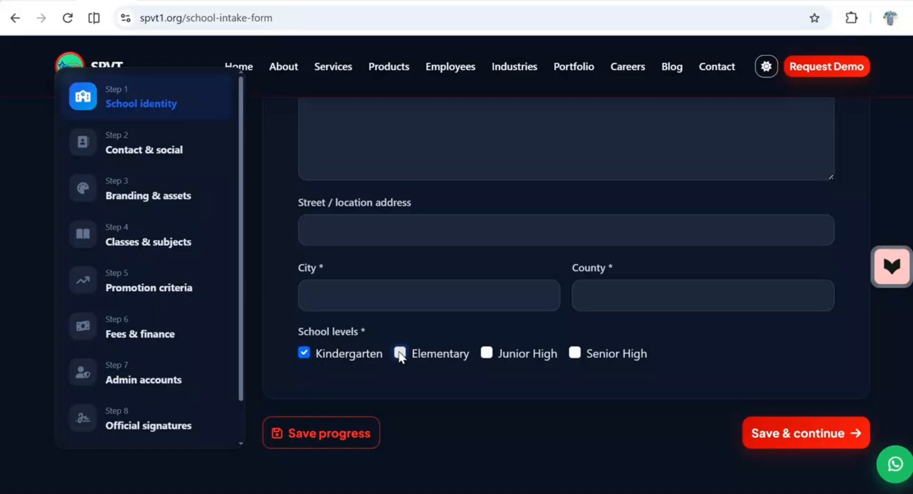
pyautogui.click(487, 352)
pyautogui.click(574, 353)
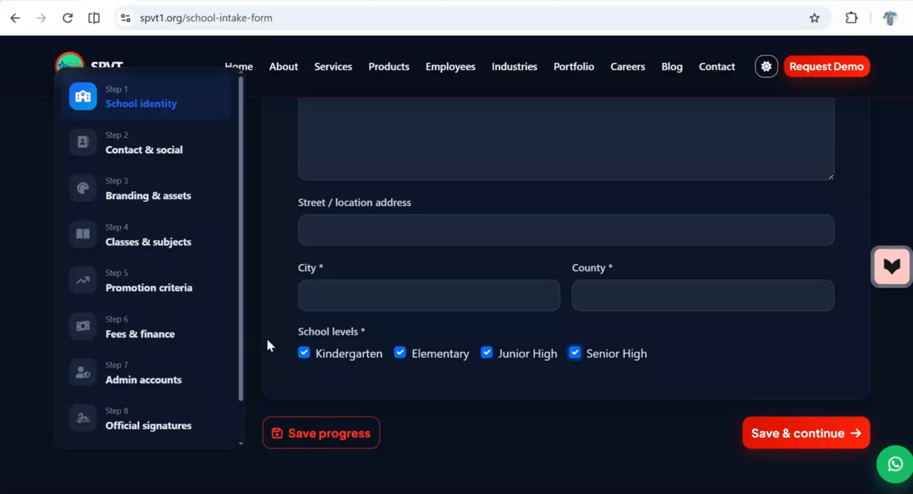
pyautogui.click(305, 352)
pyautogui.hotkey('ctrl', '+')
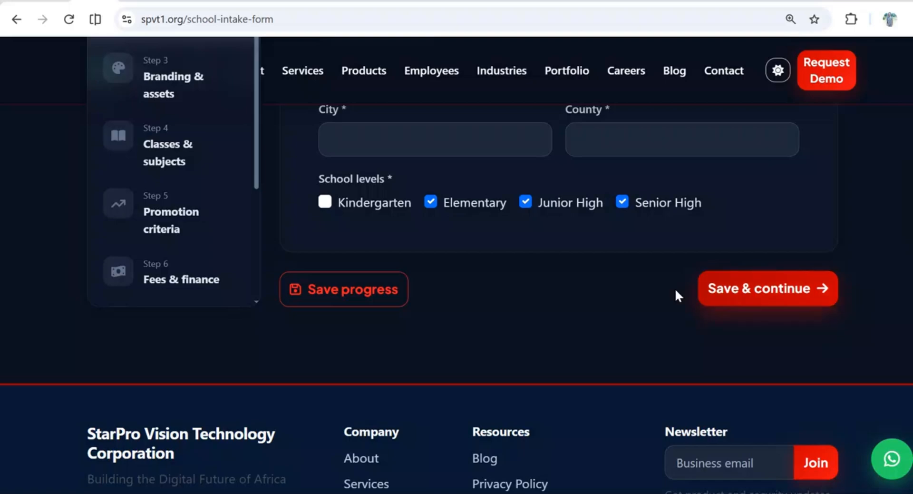
pyautogui.click(736, 296)
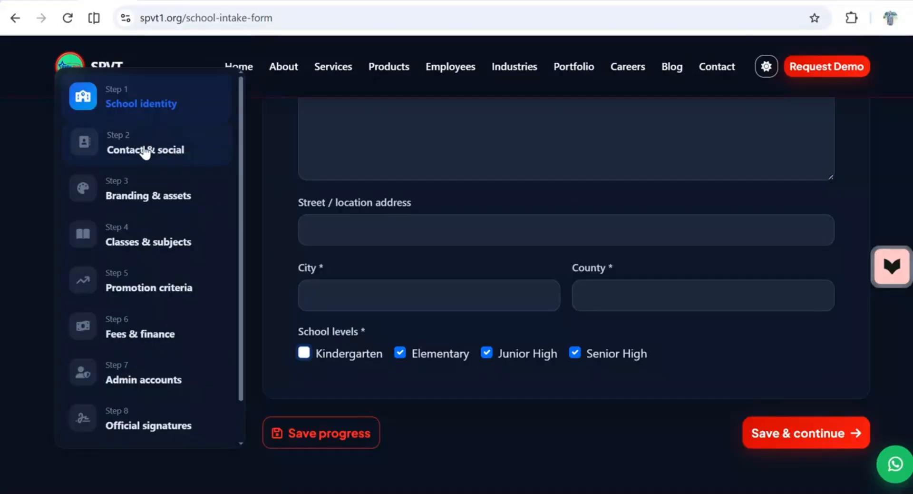
# Open the Contact & social section and go through its Facebook, Instagram and WhatsApp fields.
pyautogui.click(159, 157)
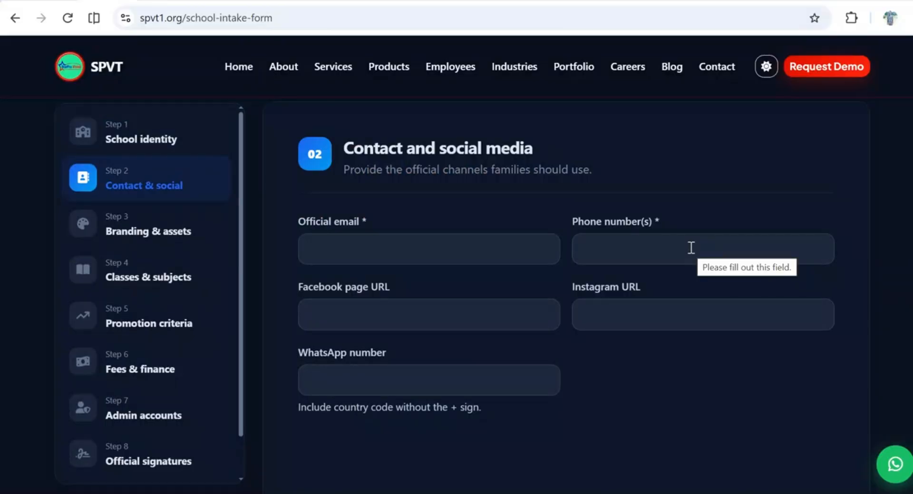
pyautogui.click(474, 317)
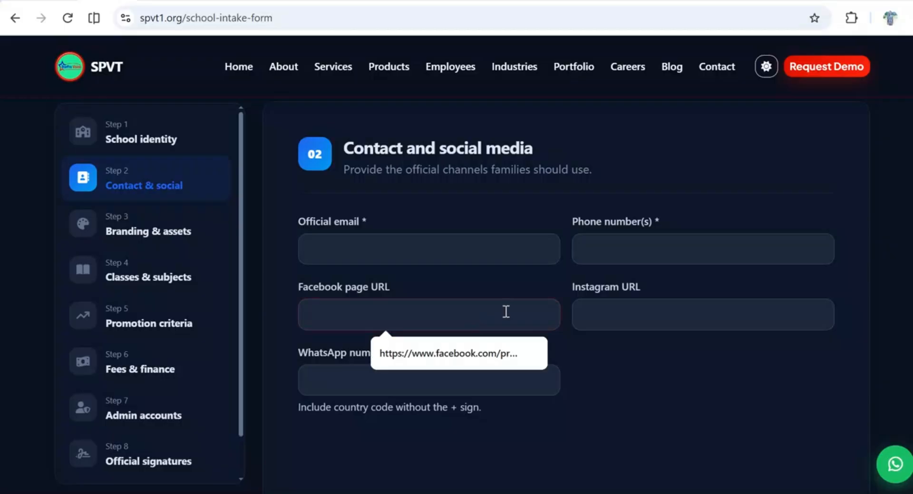
pyautogui.click(607, 314)
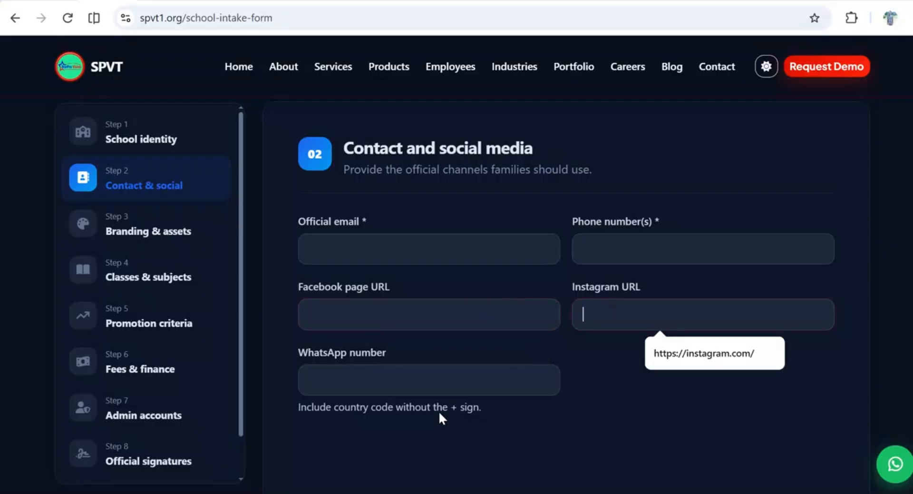
pyautogui.click(435, 384)
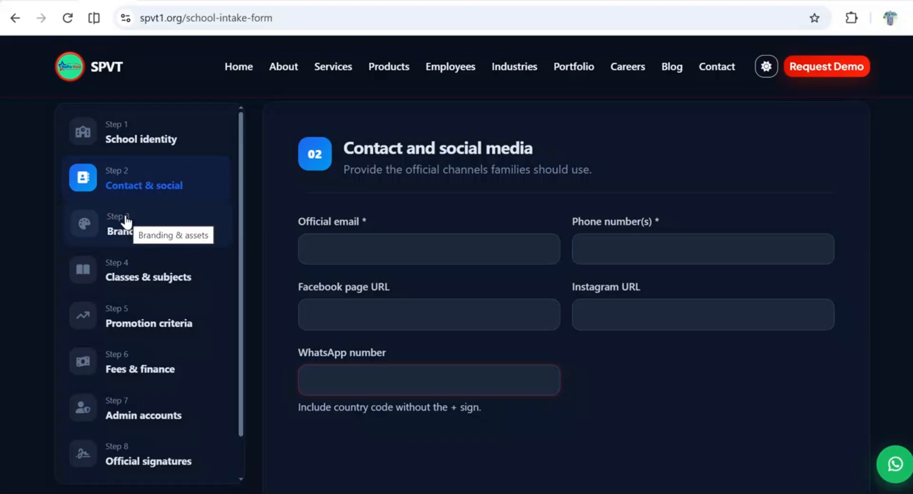
# Switch to the StarPro International High School website and review its profile, lecturers, contact details and footer.
pyautogui.click(642, 0)
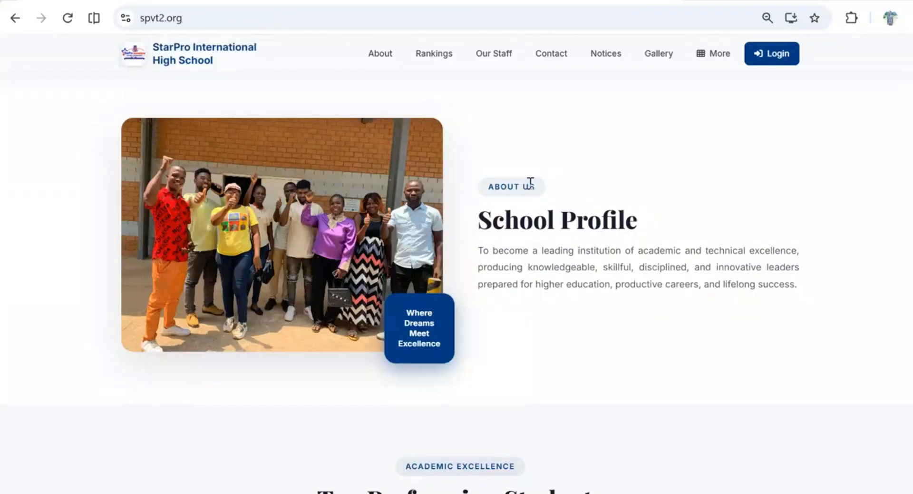
pyautogui.scroll(-5, 540, 228)
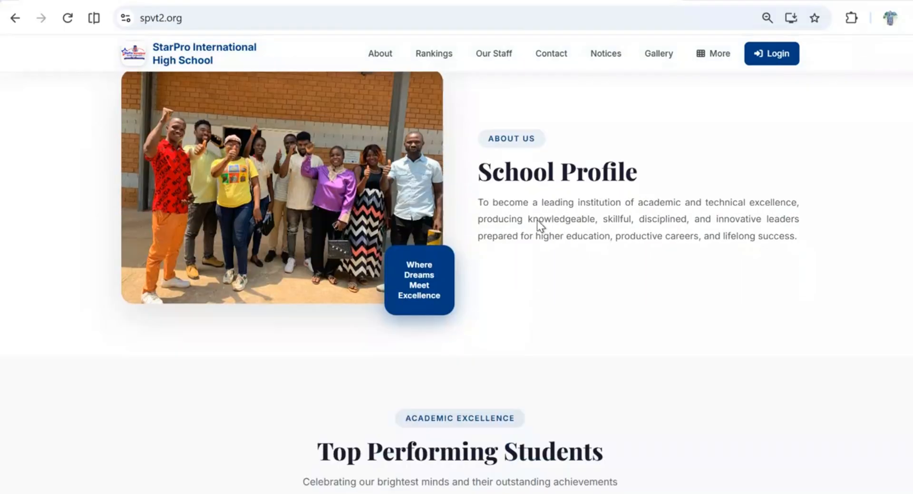
pyautogui.scroll(4, 539, 214)
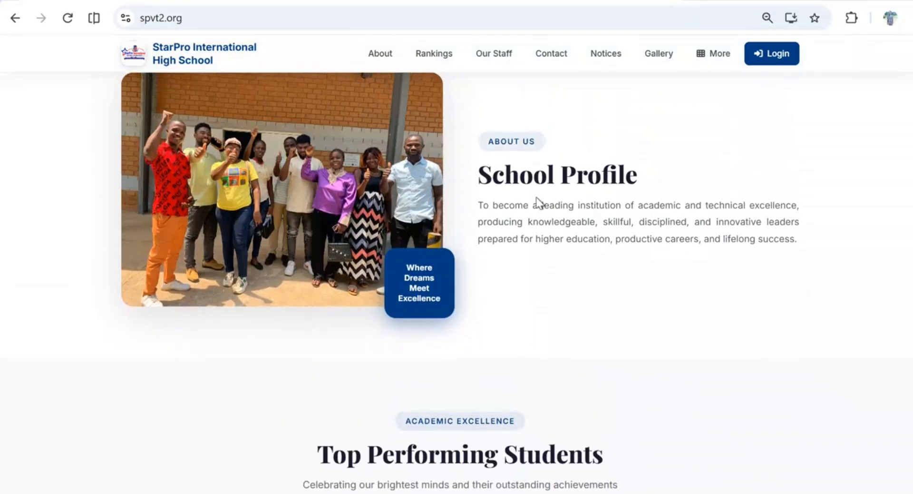
pyautogui.scroll(-14, 537, 202)
pyautogui.scroll(-5, 535, 197)
pyautogui.scroll(2, 535, 197)
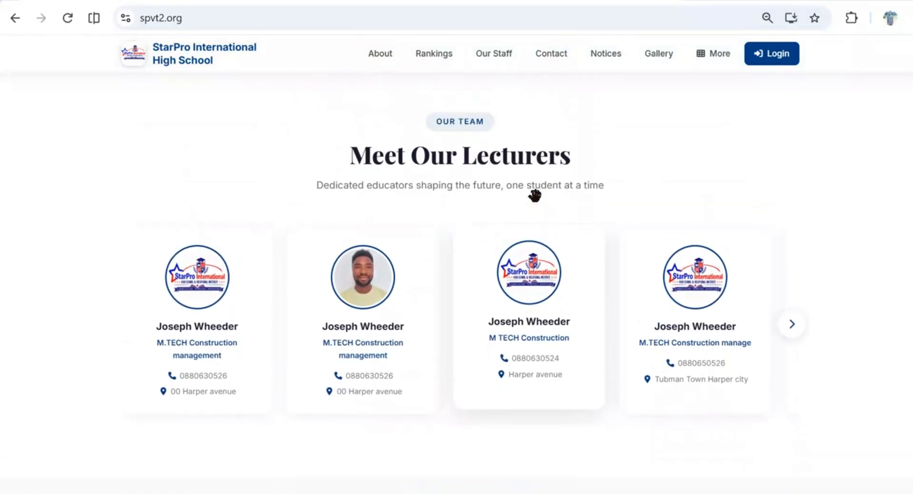
pyautogui.scroll(-8, 536, 197)
pyautogui.scroll(-1, 536, 197)
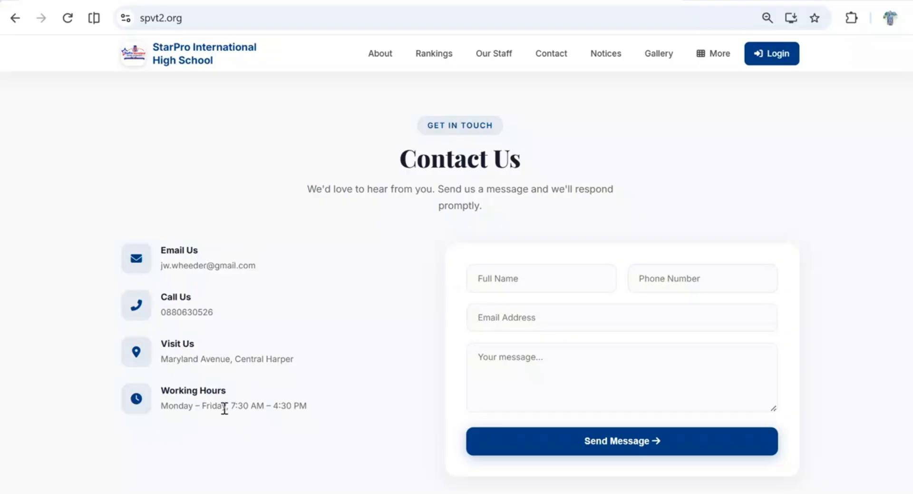
pyautogui.scroll(-6, 224, 409)
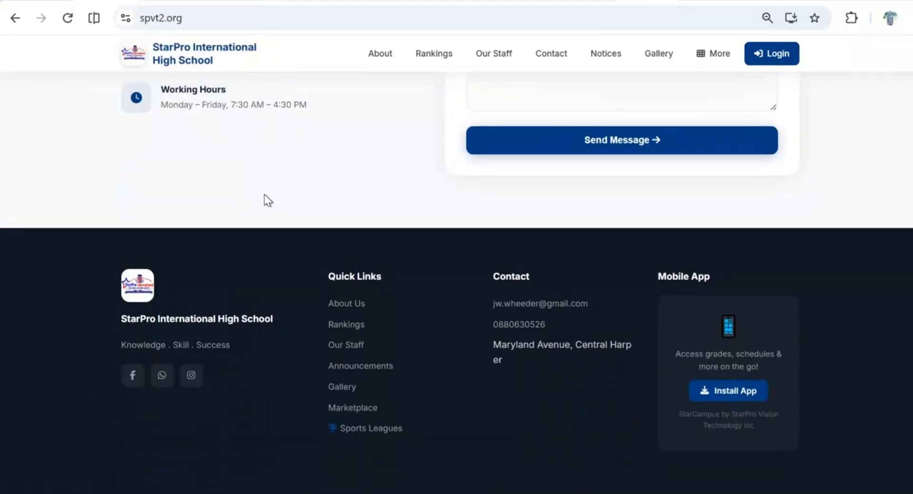
# Return to the school intake form and try to save School identity and continue with the required fields empty.
pyautogui.hotkey('ctrl', 'Tab')
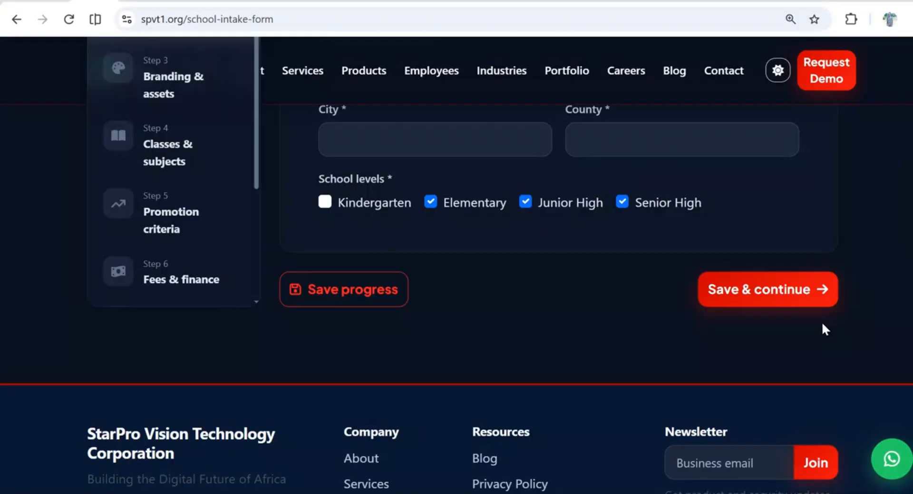
pyautogui.click(736, 299)
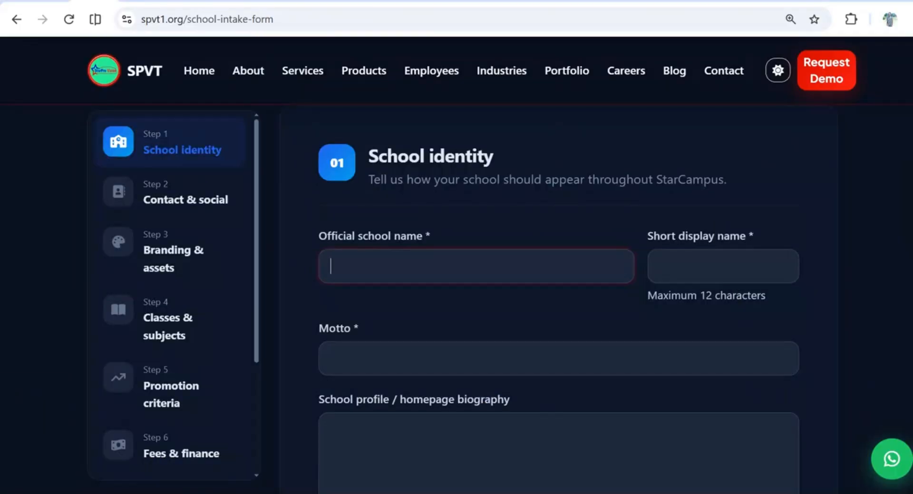
pyautogui.hotkey('ctrl', '-')
pyautogui.click(211, 160)
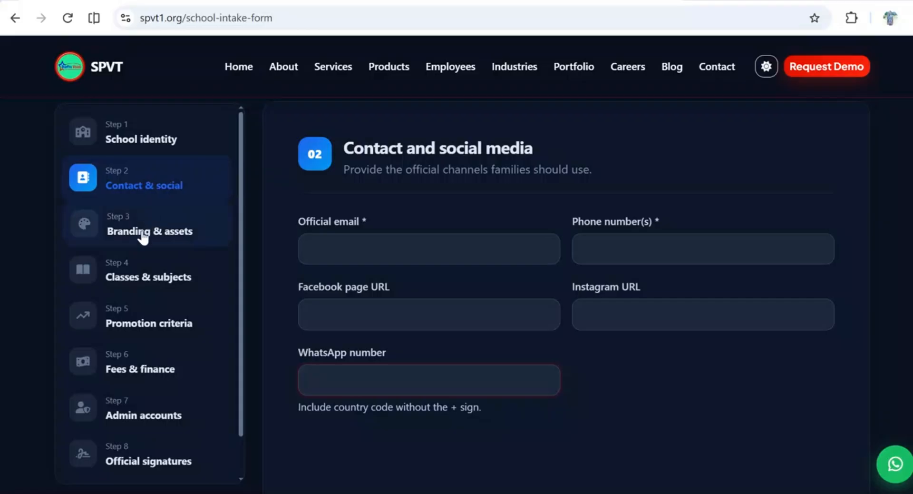
# In the Branding & assets section, set the primary brand color to the green #41a471.
pyautogui.click(143, 236)
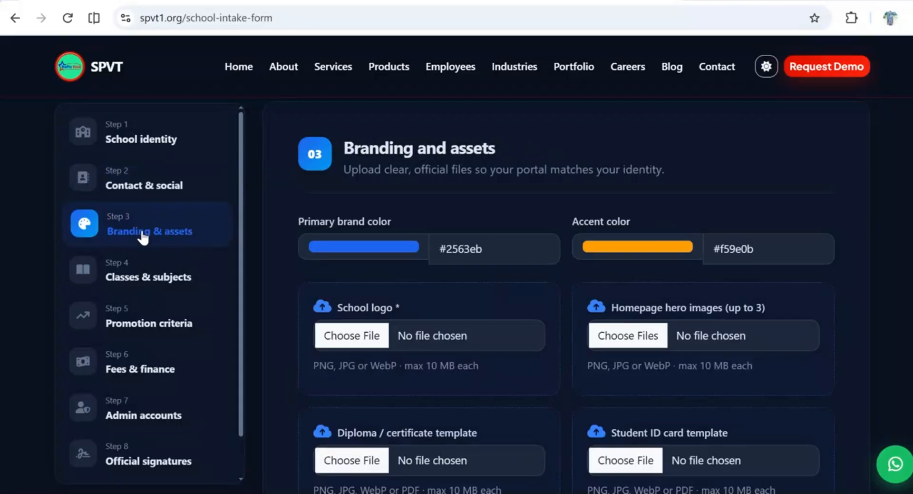
pyautogui.scroll(-2, 289, 264)
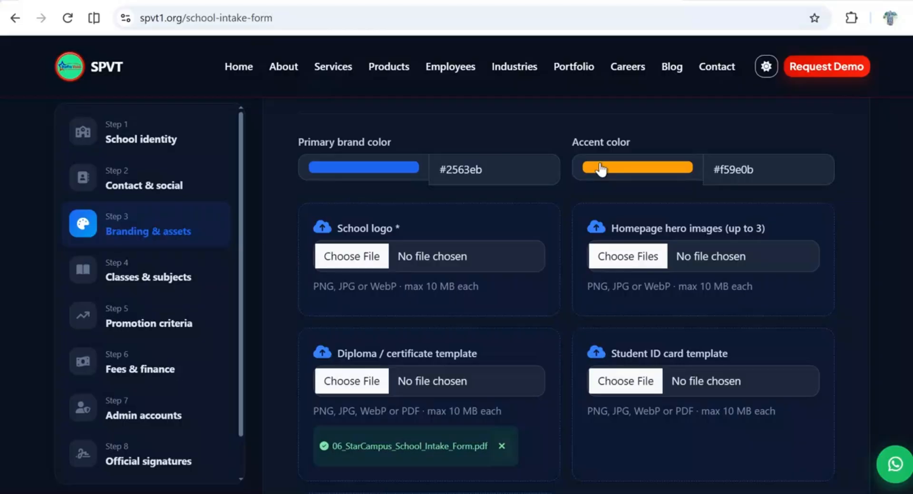
pyautogui.click(404, 174)
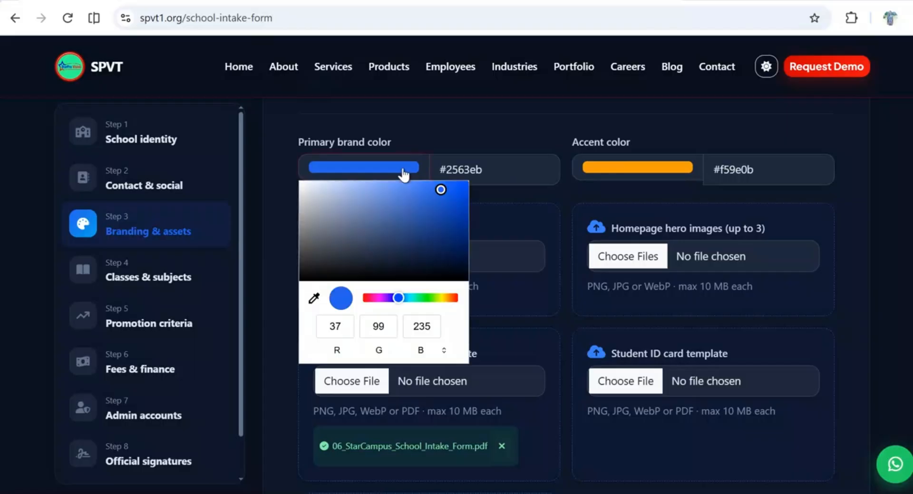
pyautogui.click(417, 299)
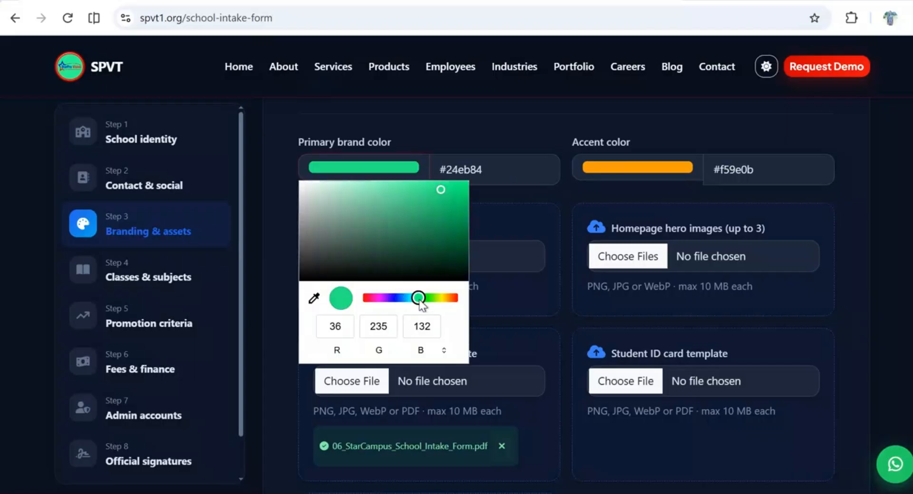
pyautogui.click(401, 215)
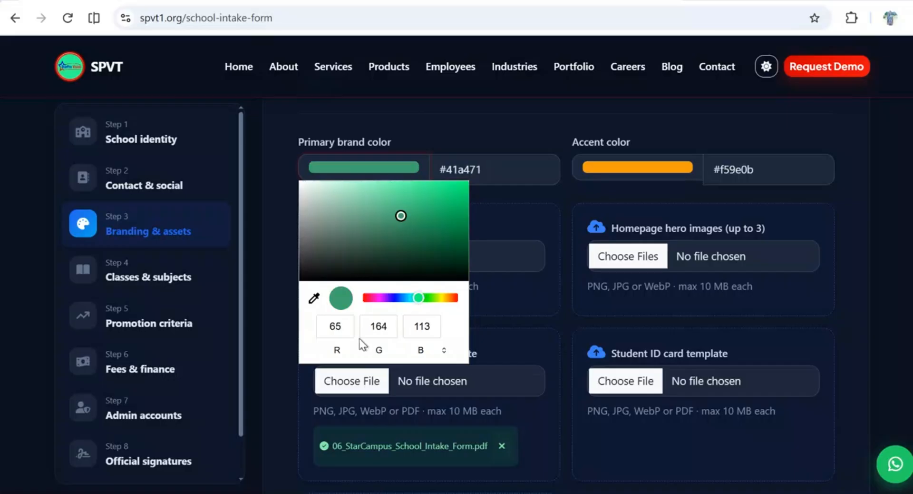
pyautogui.click(461, 168)
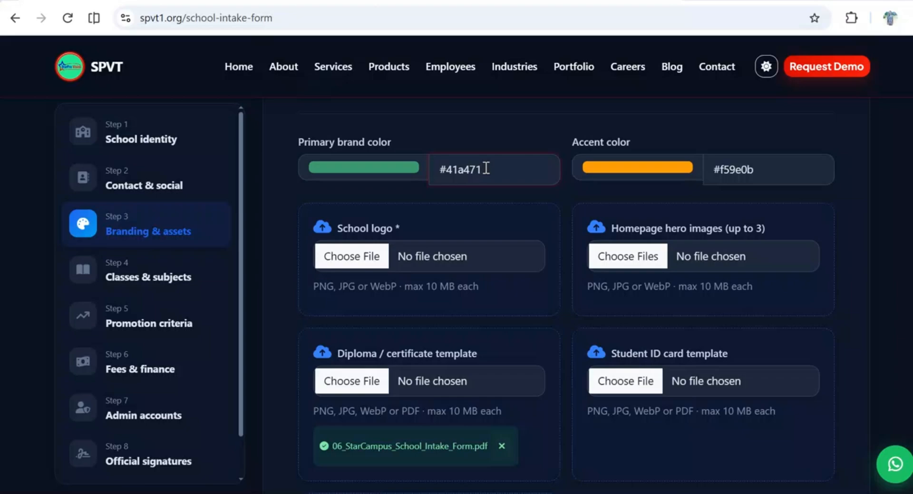
# Set the accent color to the brown #5e5340.
pyautogui.click(641, 169)
pyautogui.click(628, 244)
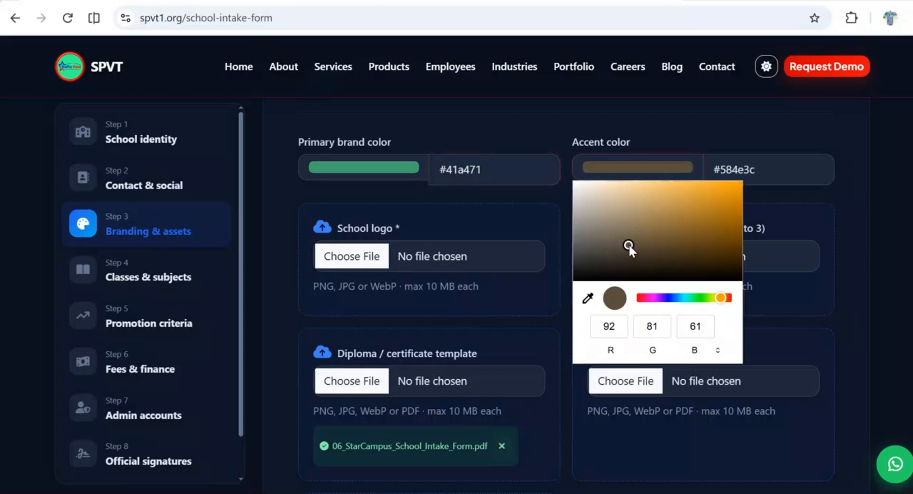
pyautogui.click(569, 153)
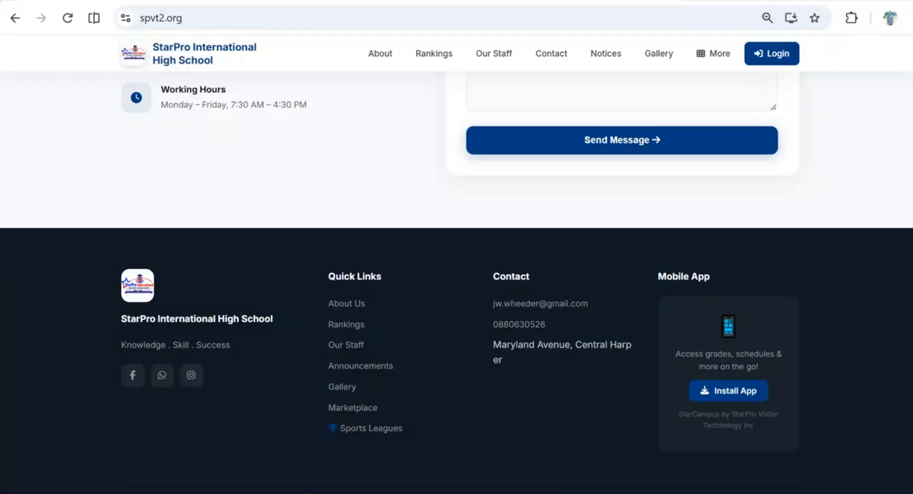
# Return to the school intake form and add logo.jpeg from the Pictures folder as a homepage hero image.
pyautogui.scroll(20, 273, 304)
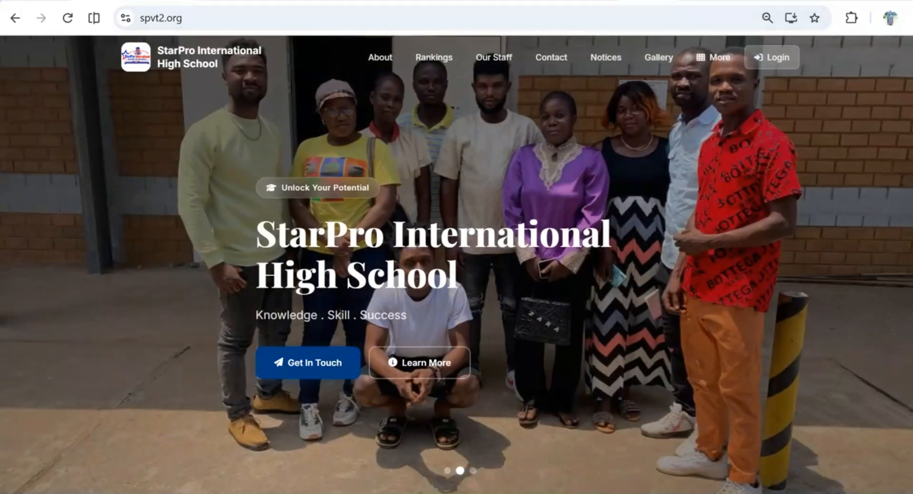
pyautogui.click(130, 3)
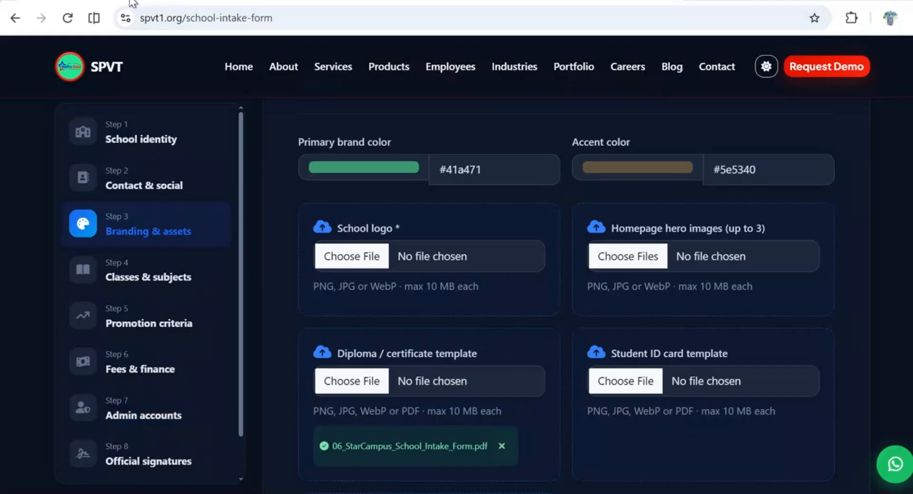
pyautogui.click(652, 257)
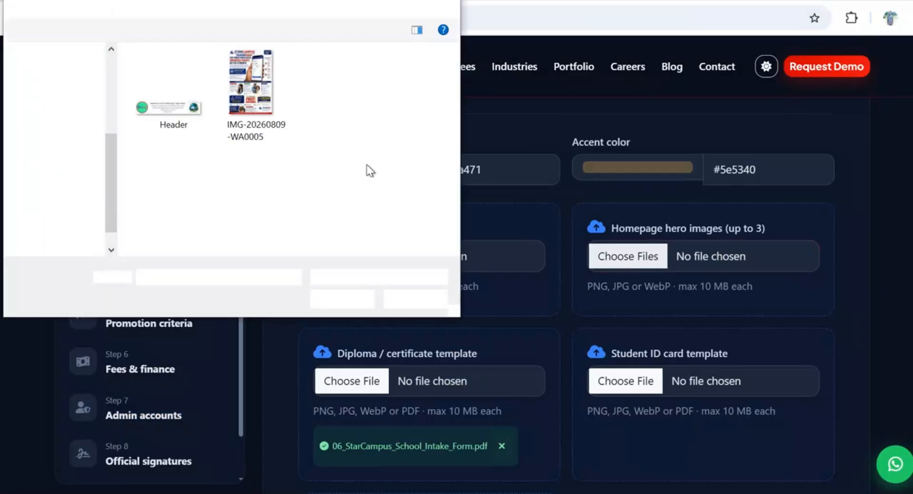
pyautogui.click(74, 188)
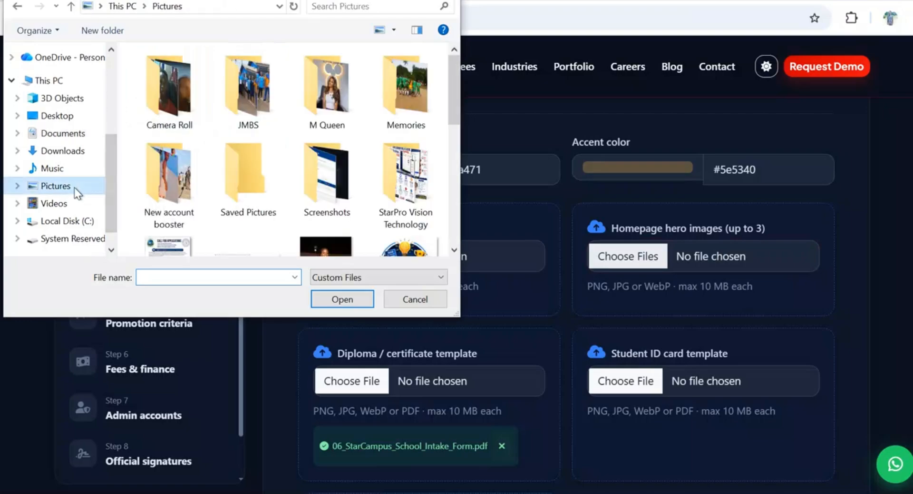
pyautogui.scroll(-3, 255, 158)
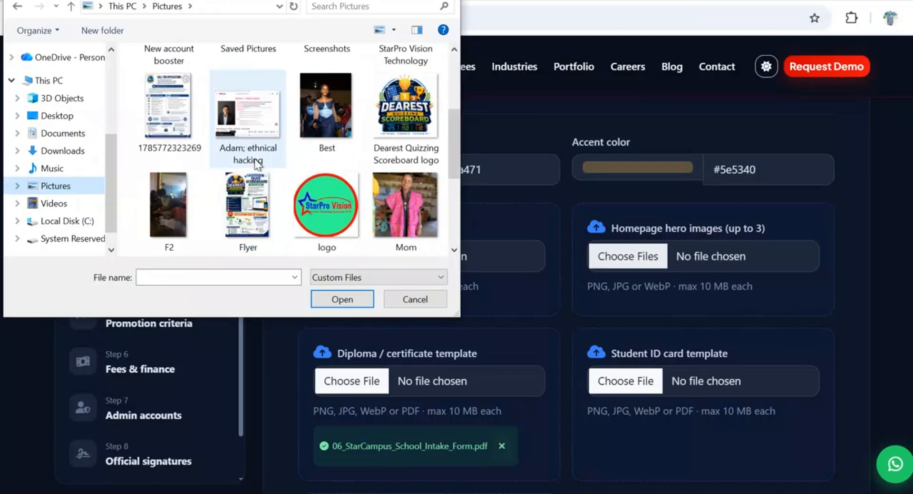
pyautogui.click(315, 204)
pyautogui.click(353, 301)
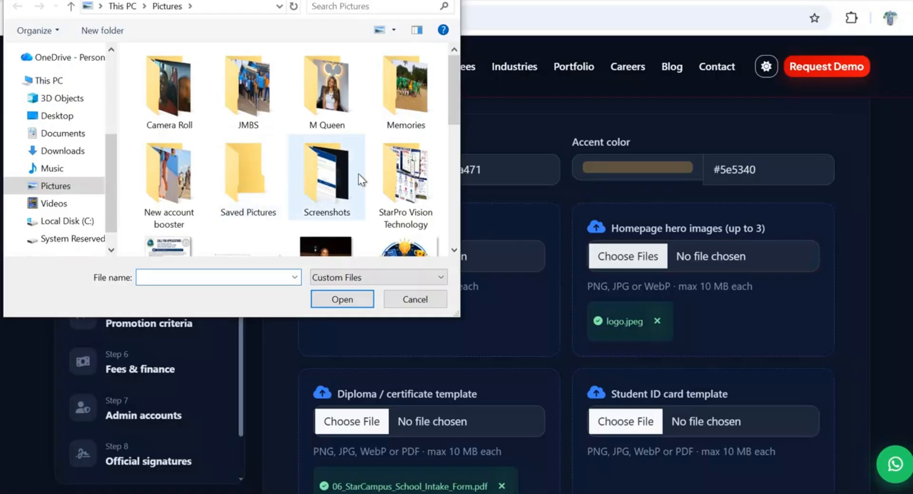
# Add the Dearest Quizzing Scoreboard logo image as a second homepage hero image.
pyautogui.scroll(-3, 358, 174)
pyautogui.click(378, 157)
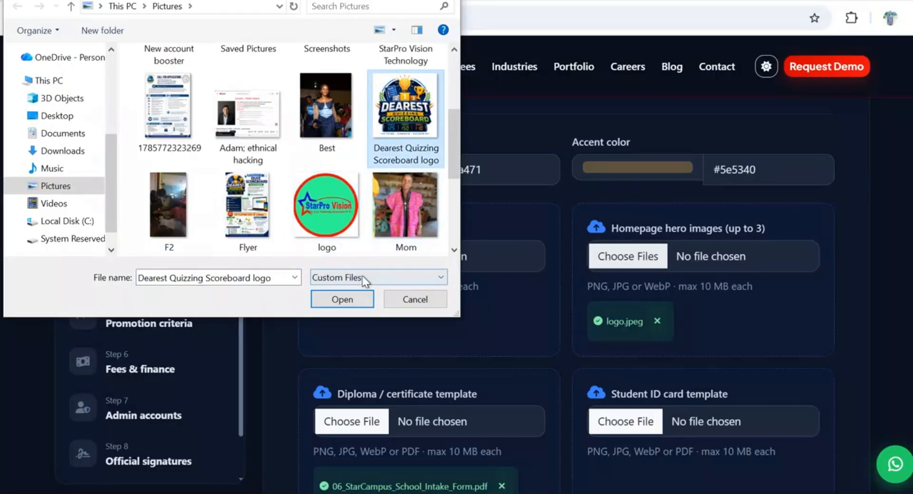
pyautogui.click(358, 298)
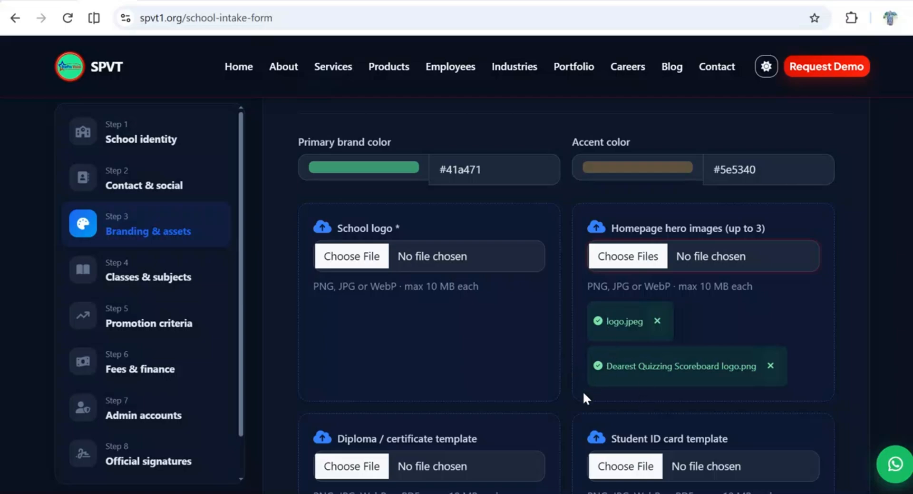
# Replace the diploma / certificate template file with the picture 1785772323269.jpg.
pyautogui.scroll(-1, 585, 398)
pyautogui.scroll(-4, 585, 398)
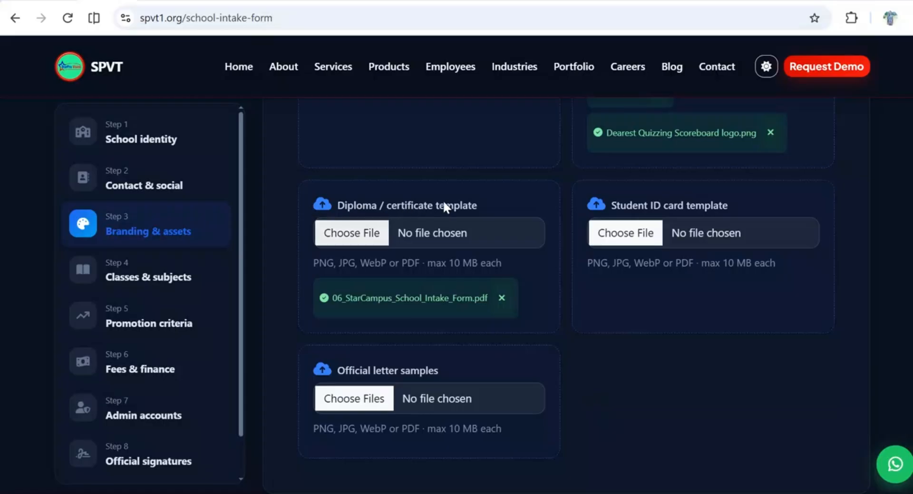
pyautogui.click(339, 238)
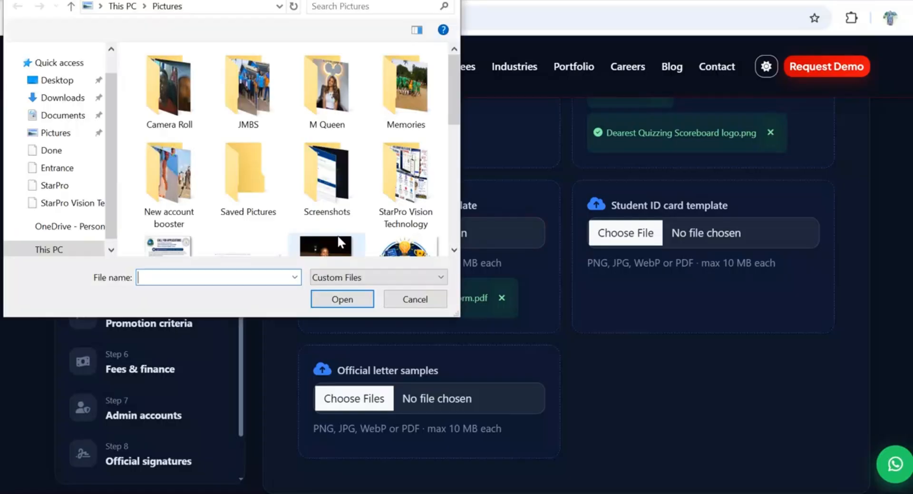
pyautogui.scroll(-2, 245, 153)
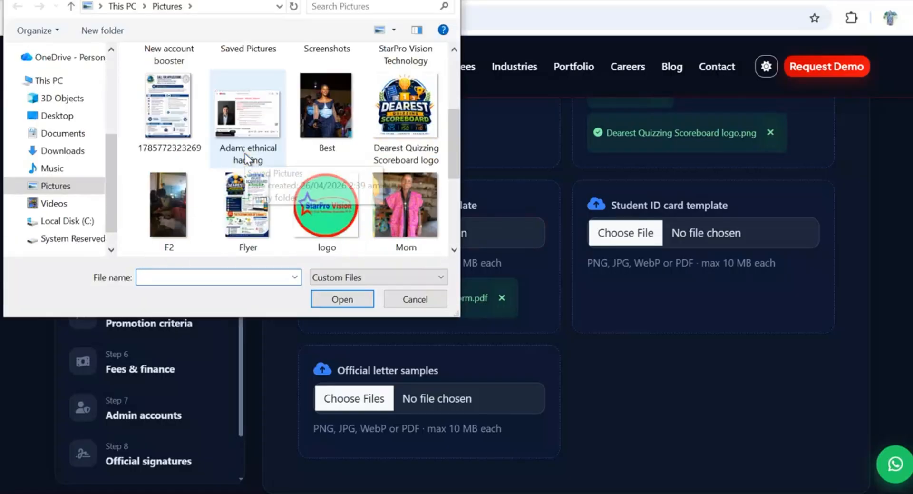
pyautogui.doubleClick(167, 93)
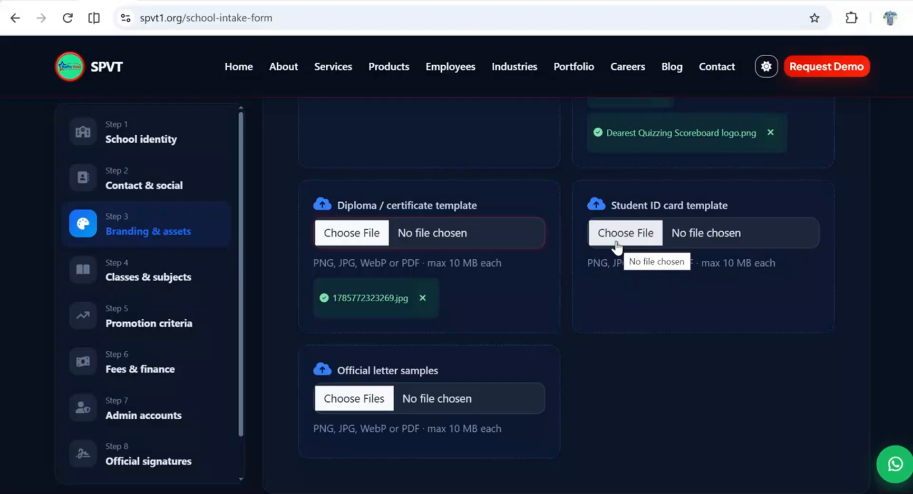
# Go to the Classes & subjects section and mark sample grade cards as attached for Kindergarten / Nursery.
pyautogui.scroll(-3, 617, 246)
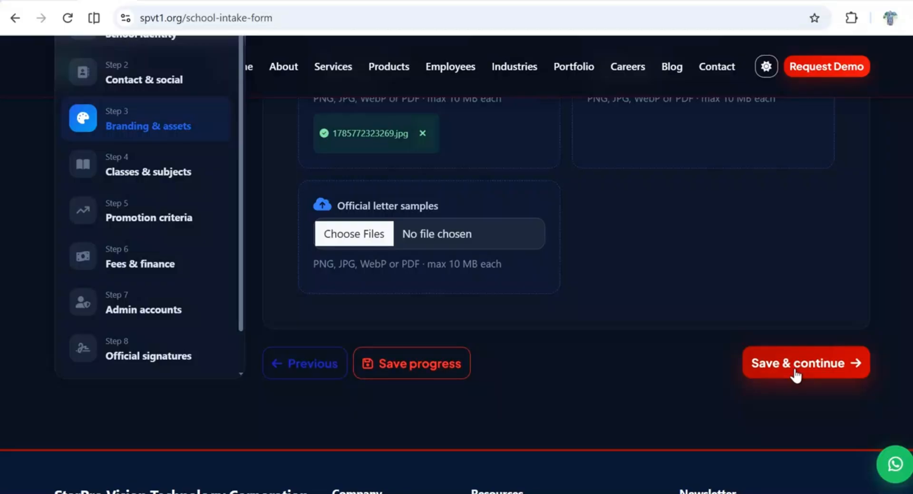
pyautogui.click(139, 169)
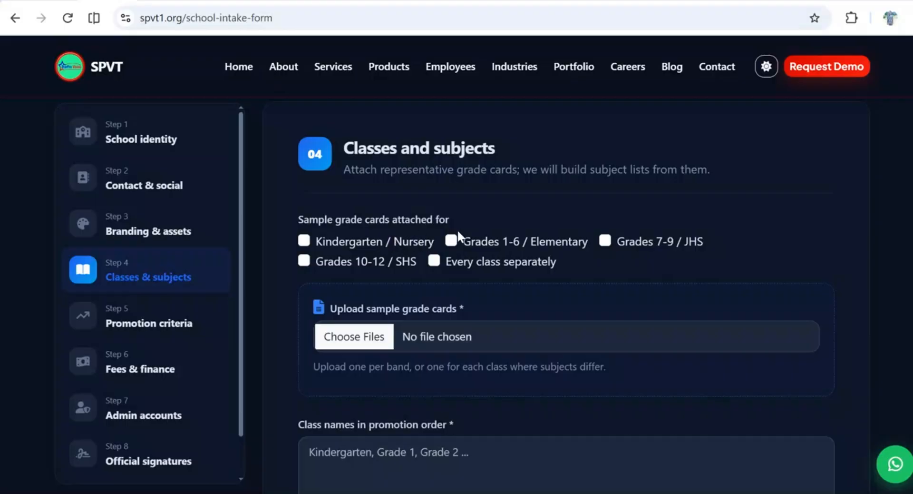
pyautogui.click(304, 241)
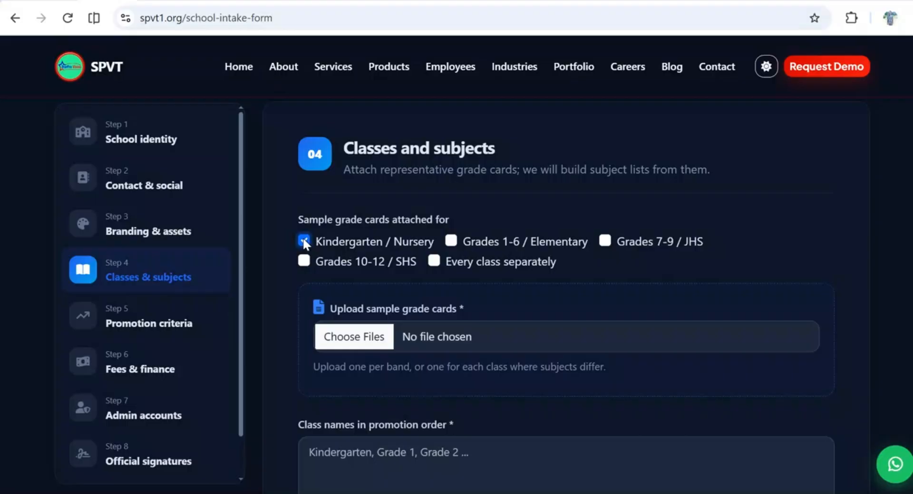
# Upload Flyer.png from the Pictures folder as the sample grade card.
pyautogui.click(355, 336)
pyautogui.scroll(-2, 242, 187)
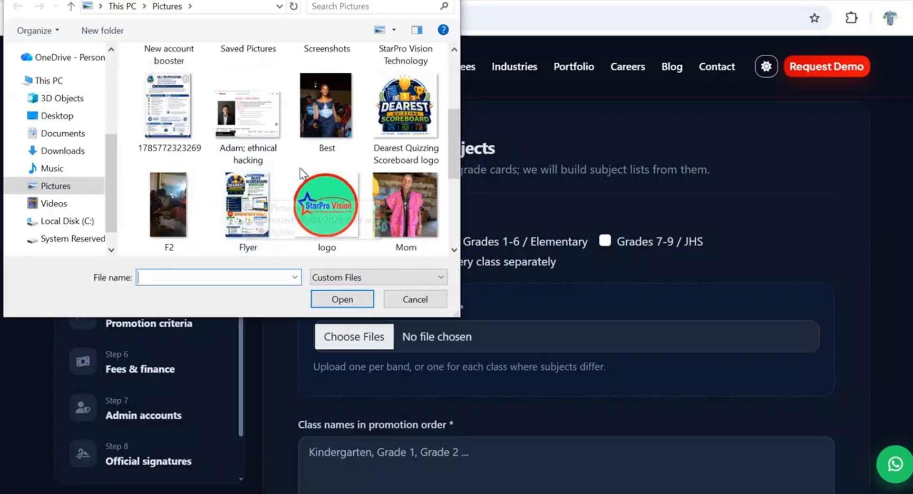
pyautogui.doubleClick(243, 194)
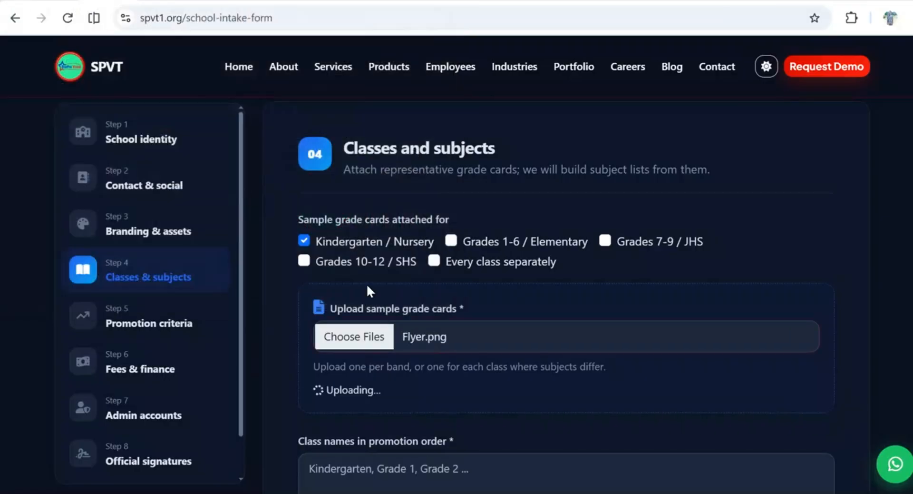
# Enter "Nursury A, Nursury B," as the first class names in promotion order.
pyautogui.scroll(-2, 367, 333)
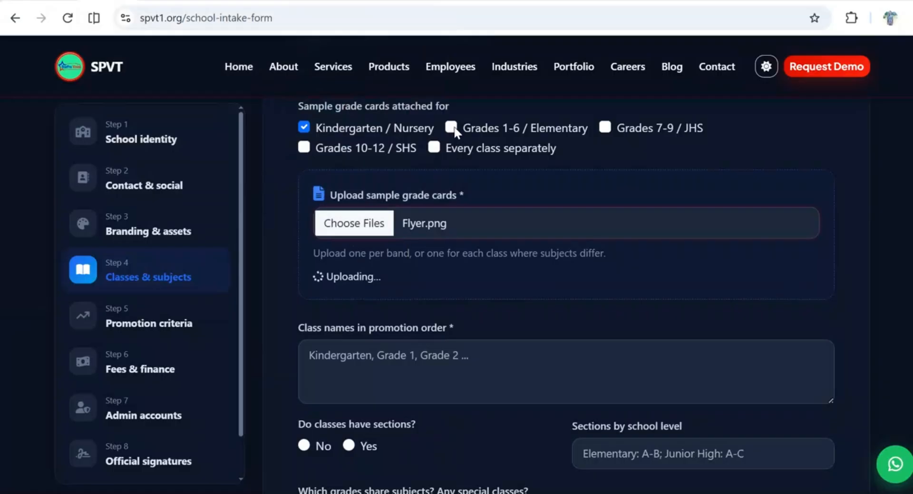
pyautogui.scroll(-3, 310, 202)
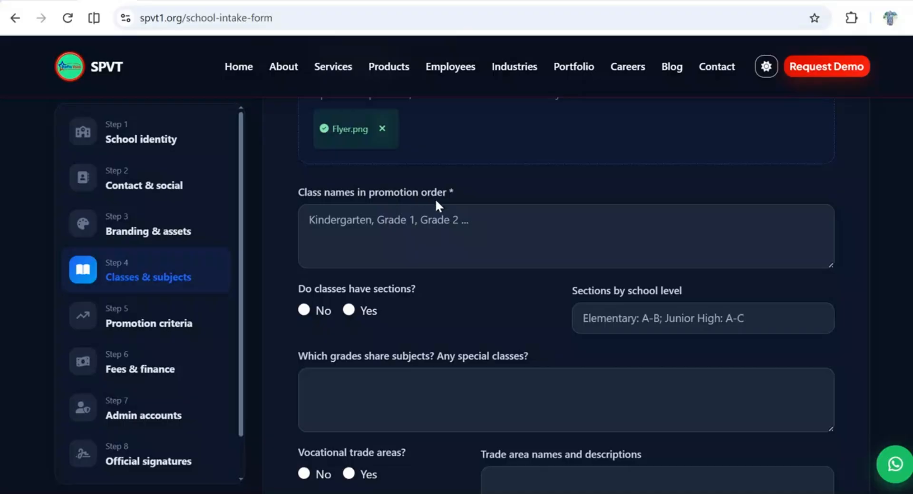
pyautogui.click(412, 225)
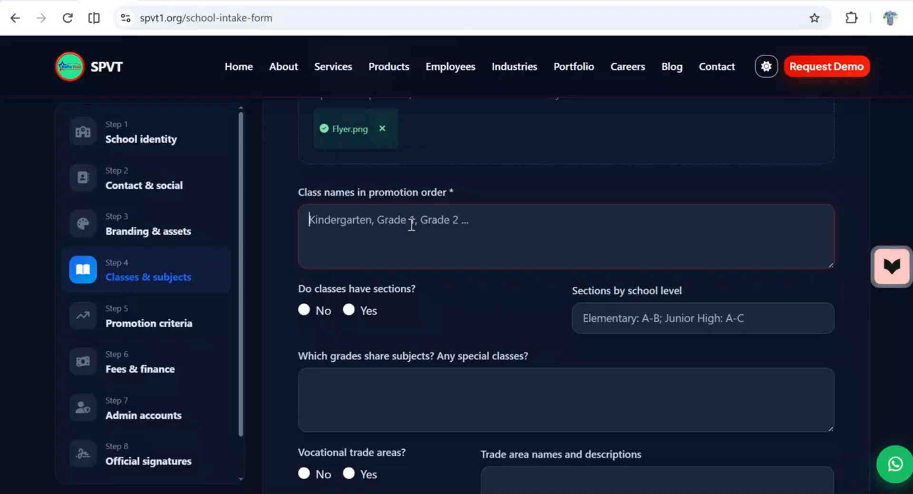
pyautogui.write('Nur')
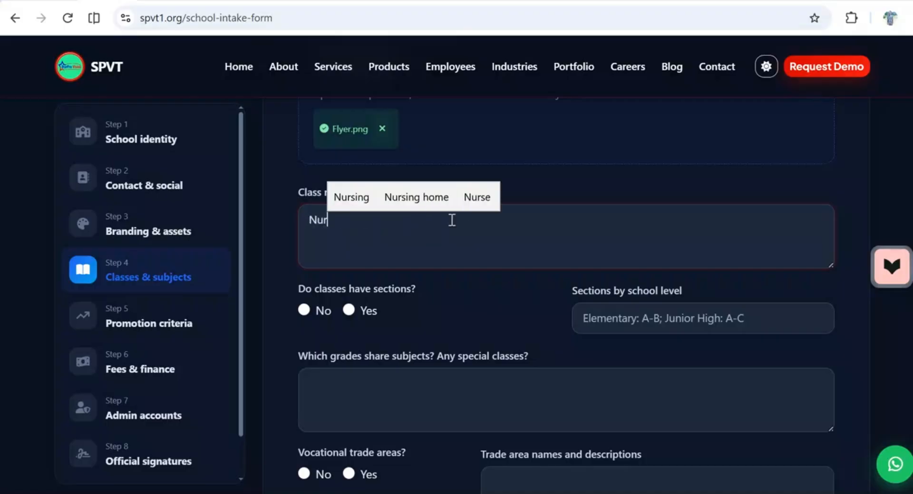
pyautogui.write('ssu')
pyautogui.press('BackSpace')
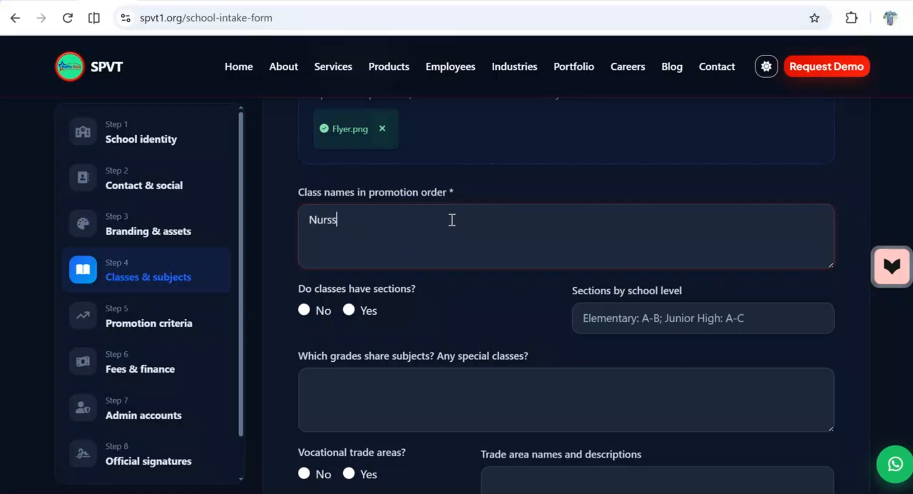
pyautogui.press('BackSpace')
pyautogui.write('ury')
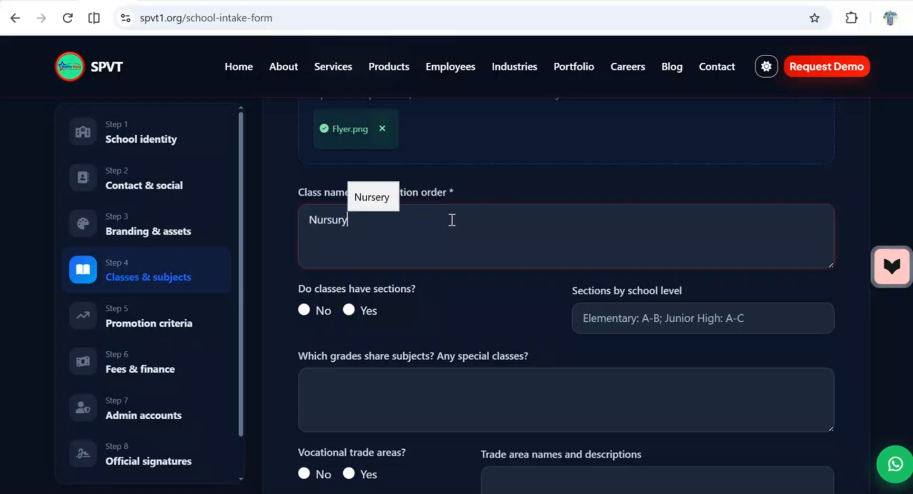
pyautogui.write(' A,')
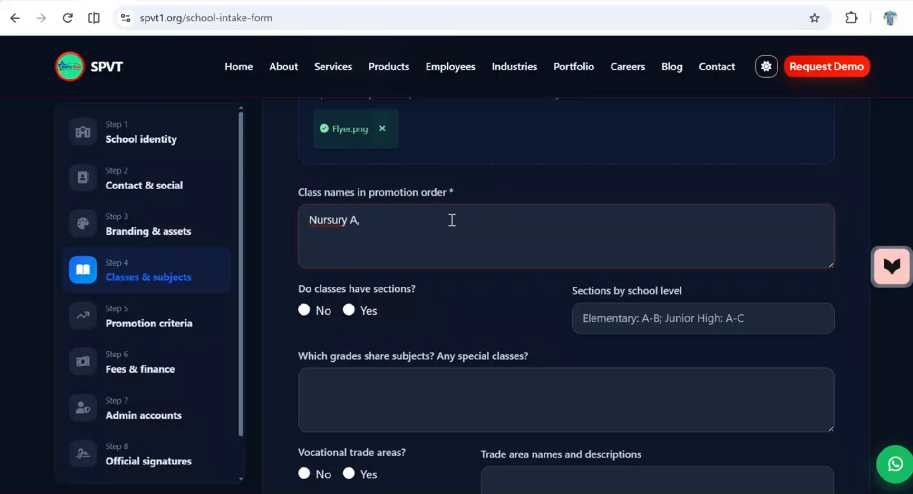
pyautogui.write(' Nursur')
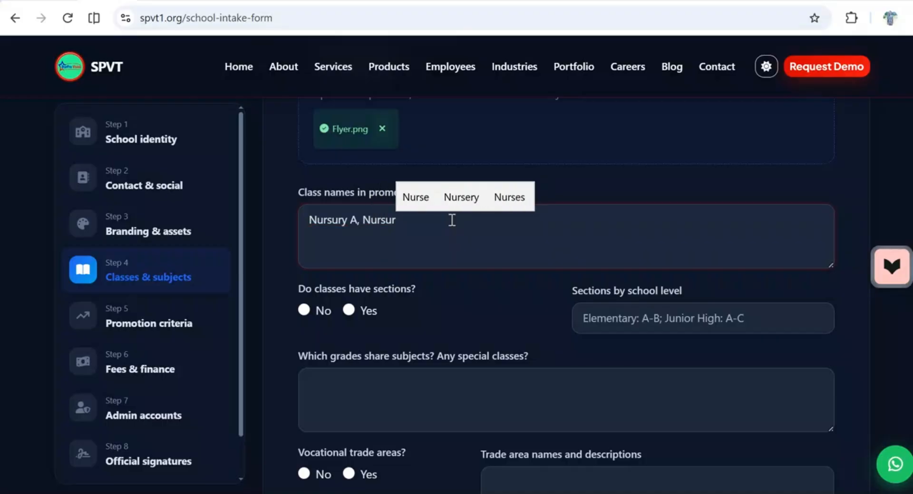
pyautogui.write('y B, ')
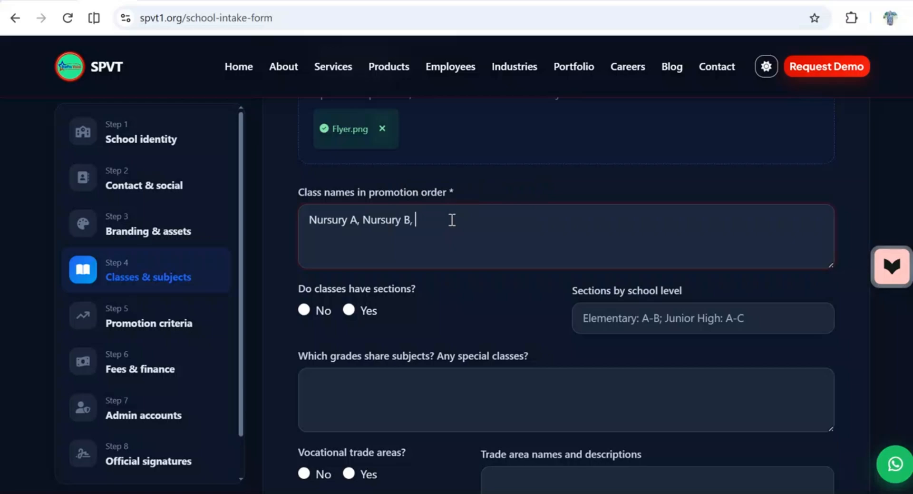
# Add "KG-1, KG-2," to the end of the class names in promotion order.
pyautogui.write('G')
pyautogui.press('BackSpace')
pyautogui.write('K')
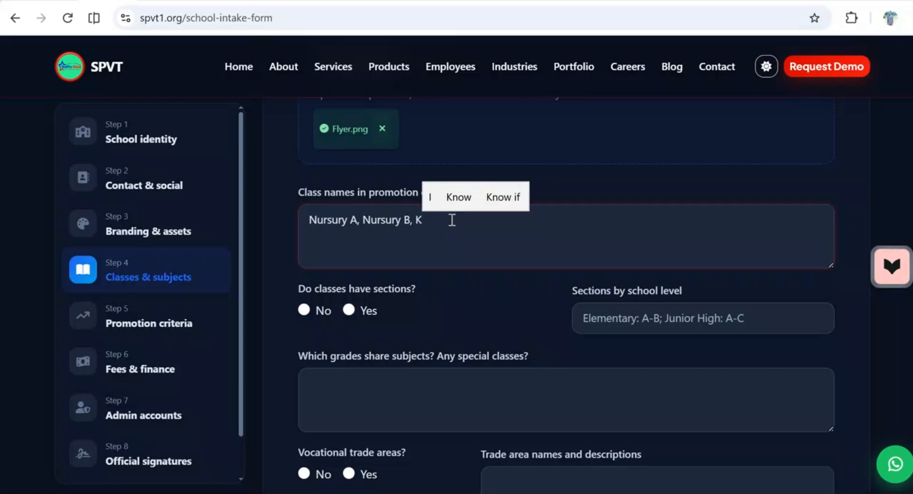
pyautogui.write('G-1')
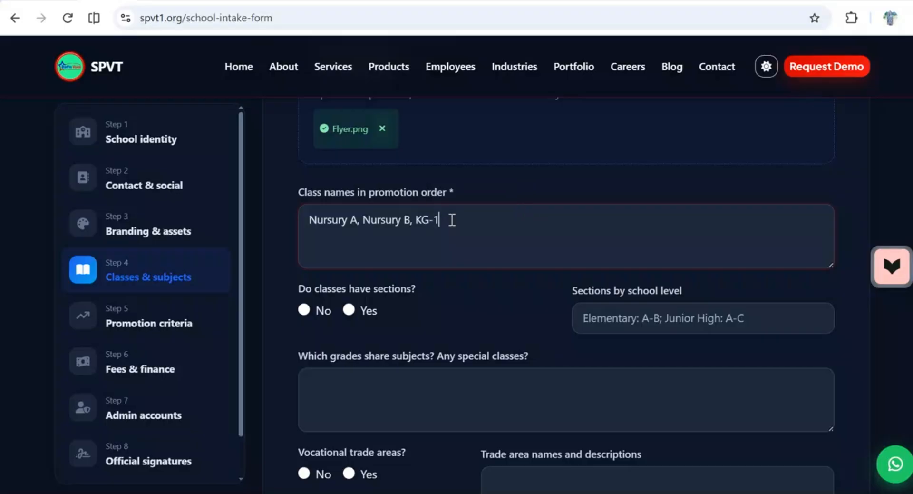
pyautogui.write(', KG')
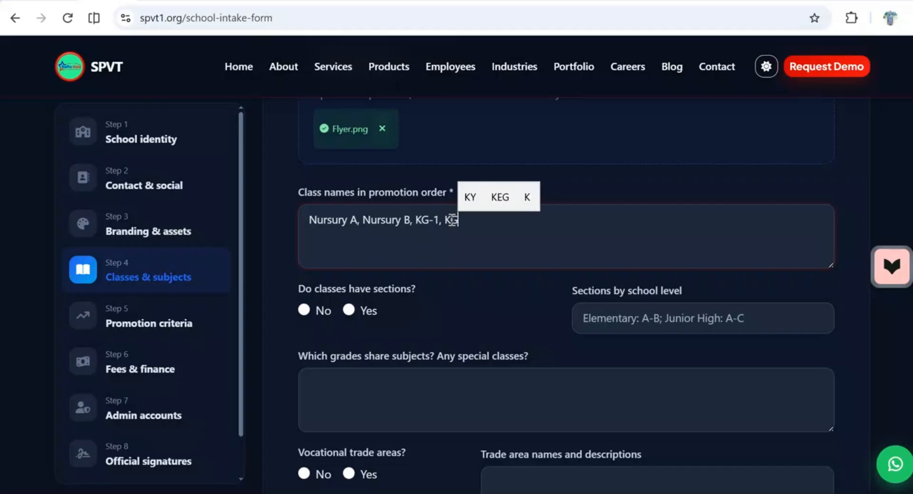
pyautogui.write('-2,')
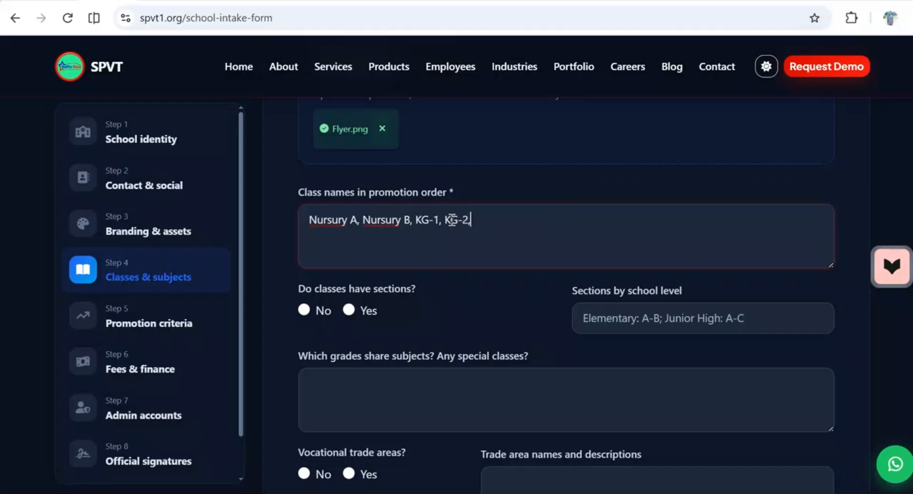
pyautogui.press('Left')
pyautogui.press('Left')
pyautogui.press('Left')
pyautogui.press('Left')
pyautogui.press('Left')
pyautogui.press('Left')
pyautogui.press('Left')
pyautogui.press('Left')
pyautogui.press('Left')
# Answer No to whether classes have sections and enter "Junior: A-C, Senior: A-D" as the sections by school level.
pyautogui.click(349, 309)
pyautogui.click(304, 310)
pyautogui.click(599, 323)
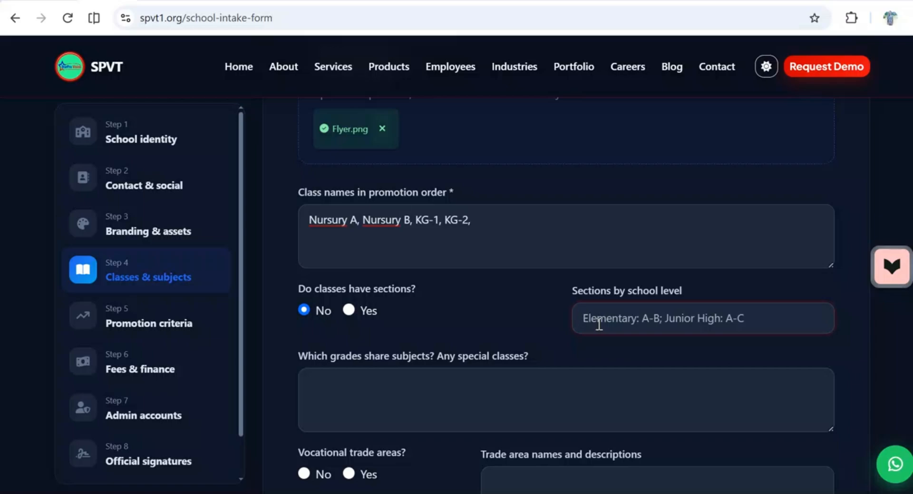
pyautogui.write('Junro')
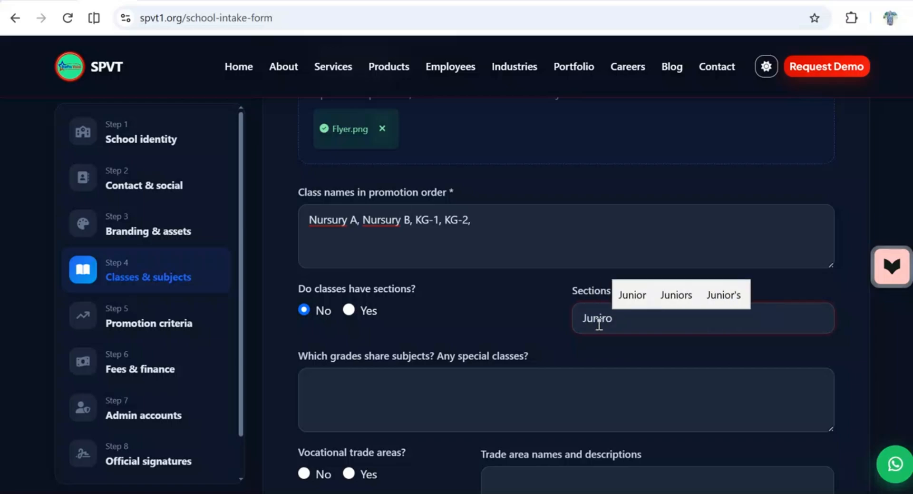
pyautogui.press('BackSpace')
pyautogui.press('BackSpace')
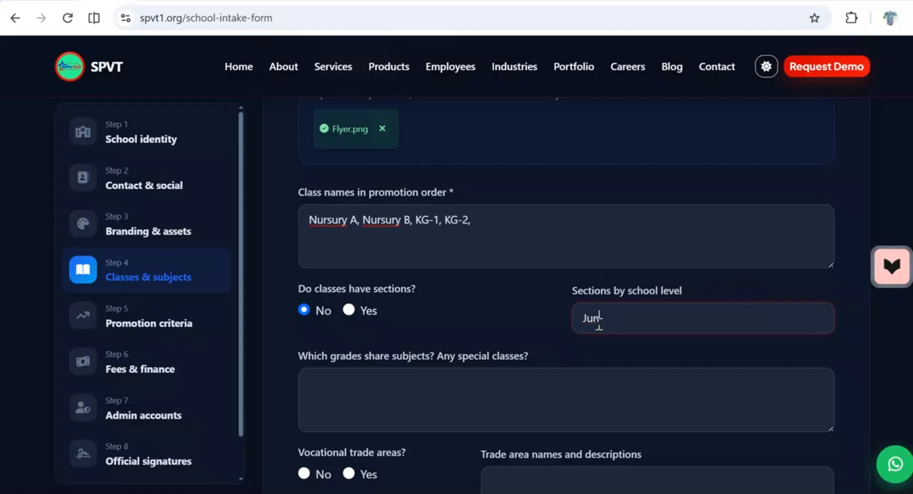
pyautogui.write('ior: A-C, Senior: A')
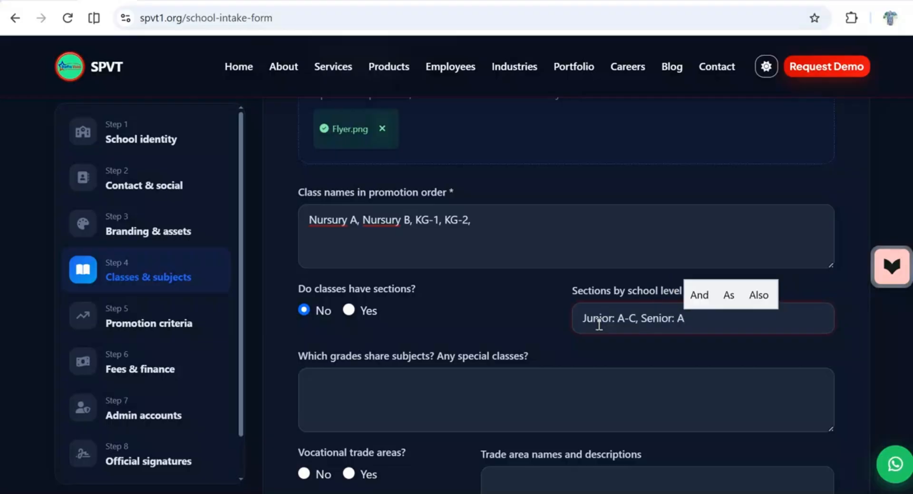
pyautogui.write('-')
pyautogui.write('D')
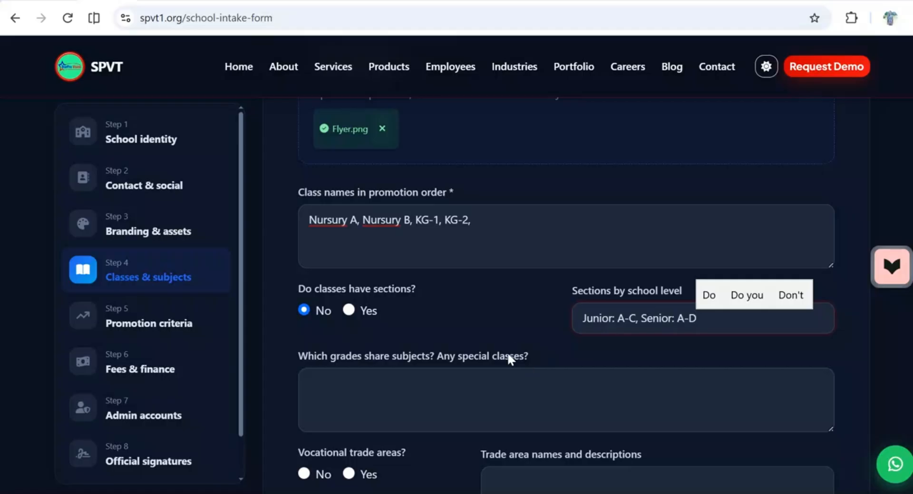
# Enter "Grade 1-6, Grade 7-9" as the grades that share subjects and answer Yes to vocational trade areas.
pyautogui.scroll(-3, 507, 355)
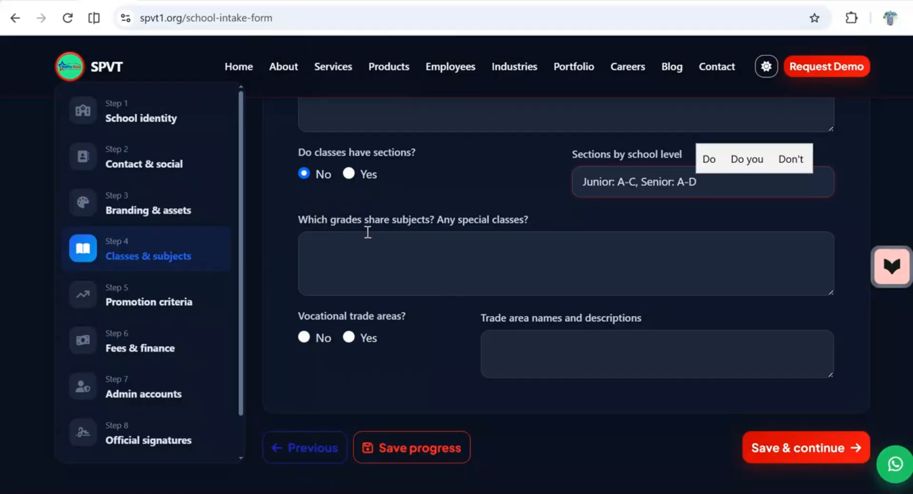
pyautogui.click(434, 260)
pyautogui.write('Grade 1-6, Grade 7-9')
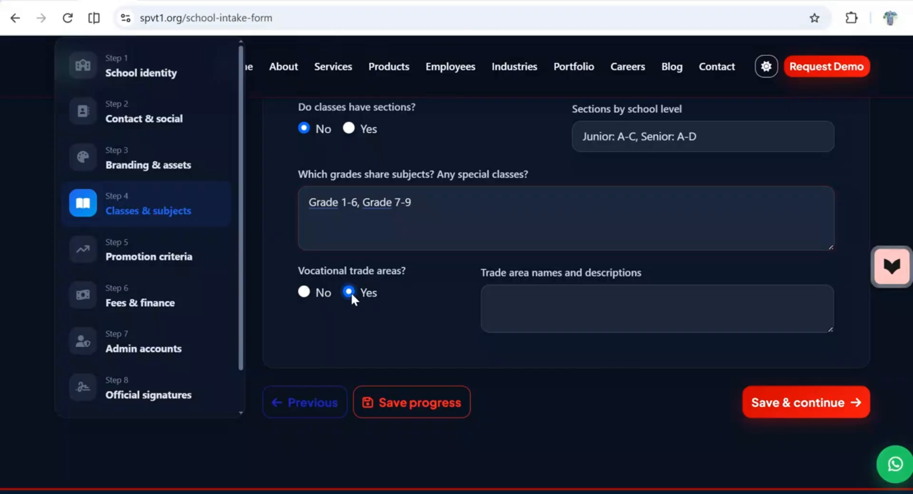
pyautogui.click(492, 308)
# Open the Promotion criteria step and mark Straight, Conditional and Failed as the promotion types used.
pyautogui.click(158, 267)
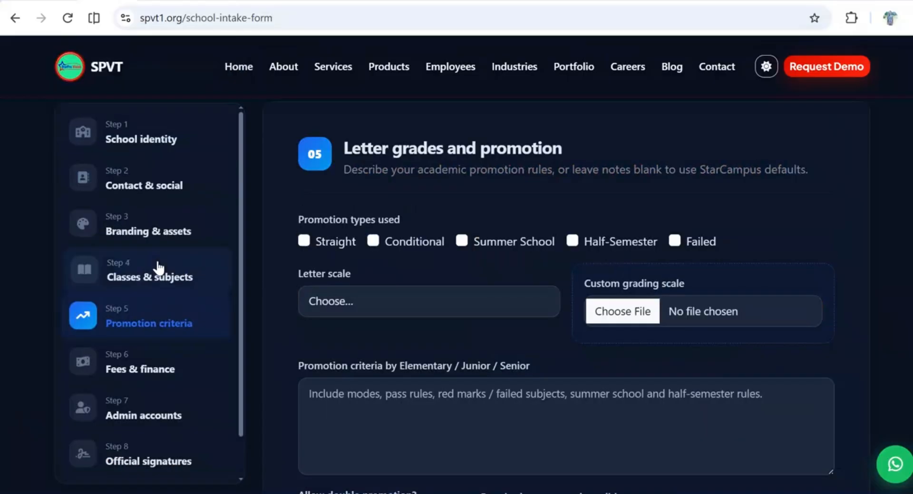
pyautogui.scroll(-2, 311, 244)
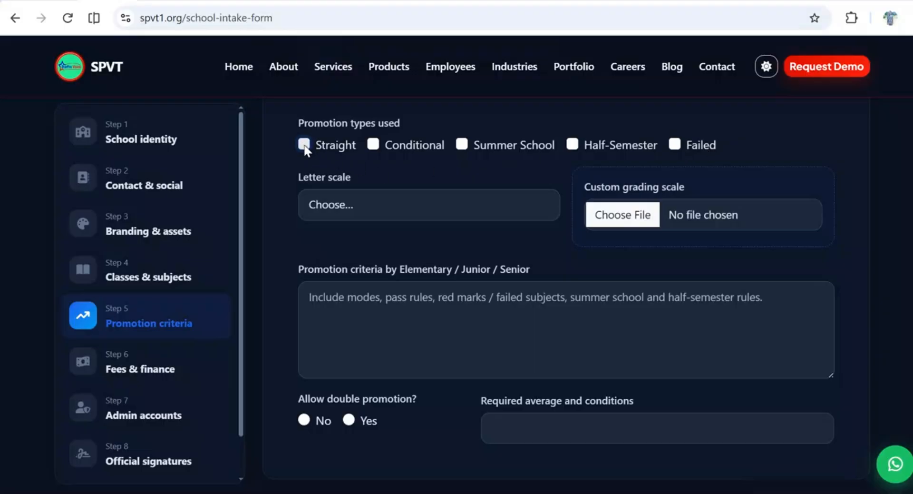
pyautogui.click(373, 145)
pyautogui.click(674, 144)
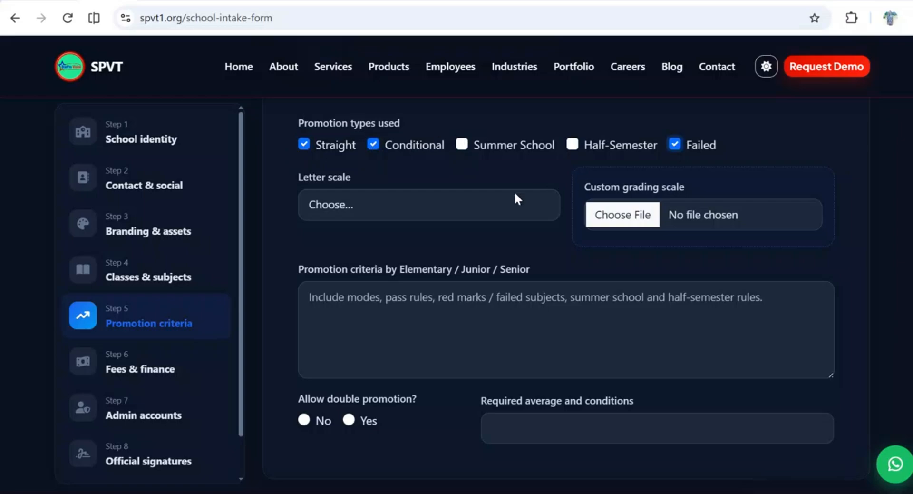
# Set the letter scale to Custom (attached) and answer Yes to allowing double promotion.
pyautogui.click(392, 212)
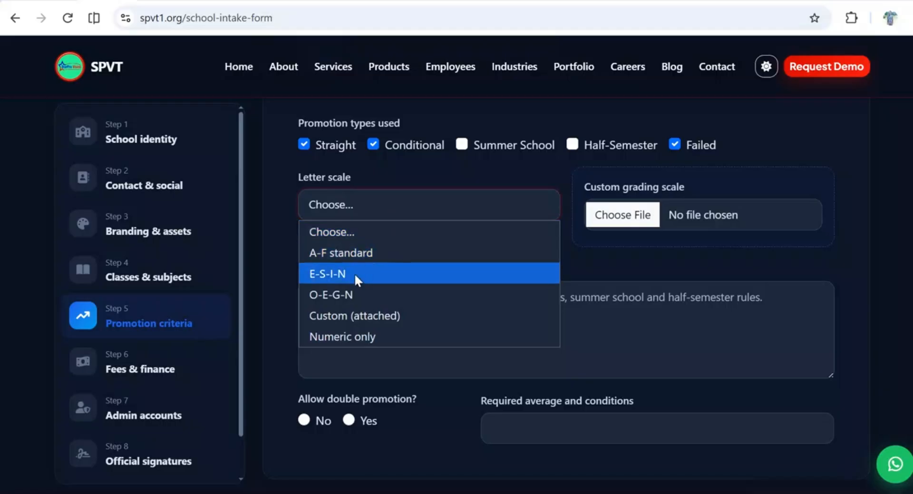
pyautogui.click(339, 316)
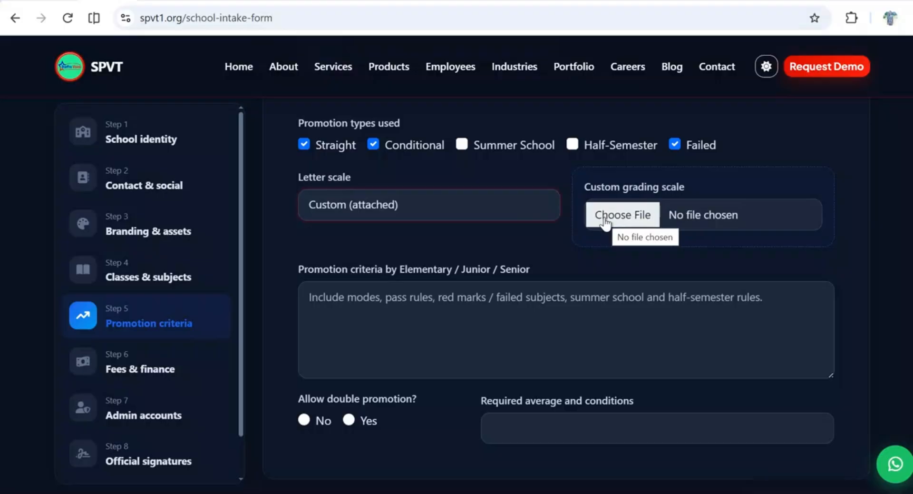
pyautogui.scroll(-2, 291, 119)
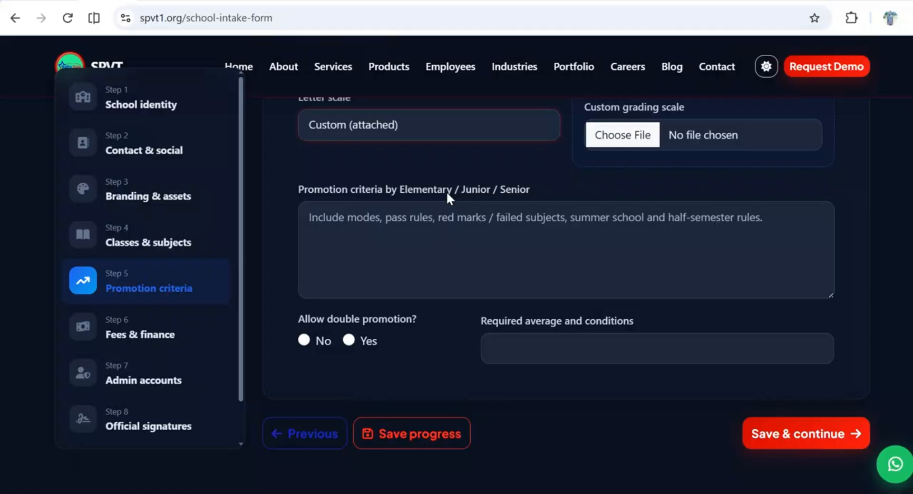
pyautogui.click(434, 214)
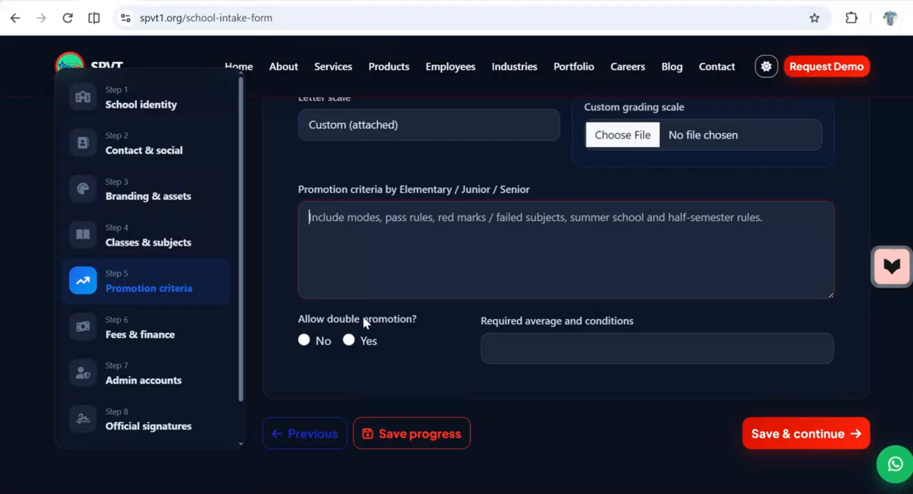
pyautogui.click(349, 340)
pyautogui.click(527, 344)
# Open the Fees & finance step and check which billing currencies are offered.
pyautogui.click(145, 337)
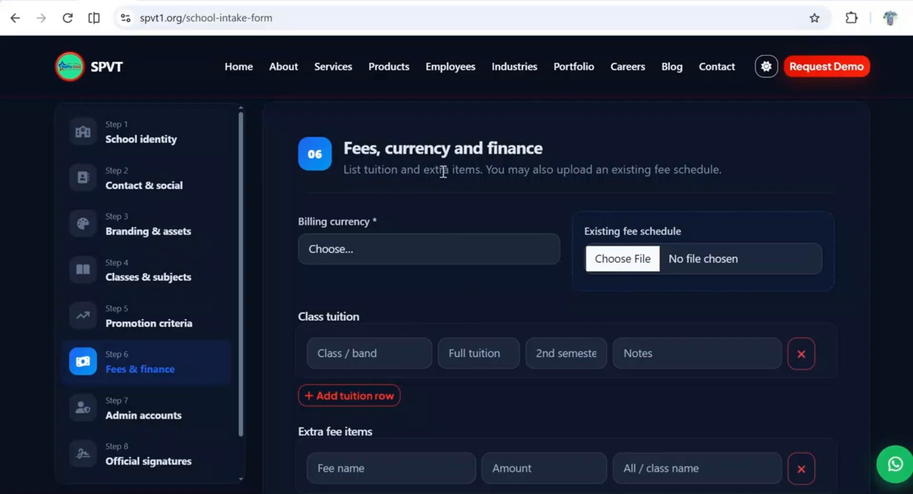
pyautogui.click(360, 255)
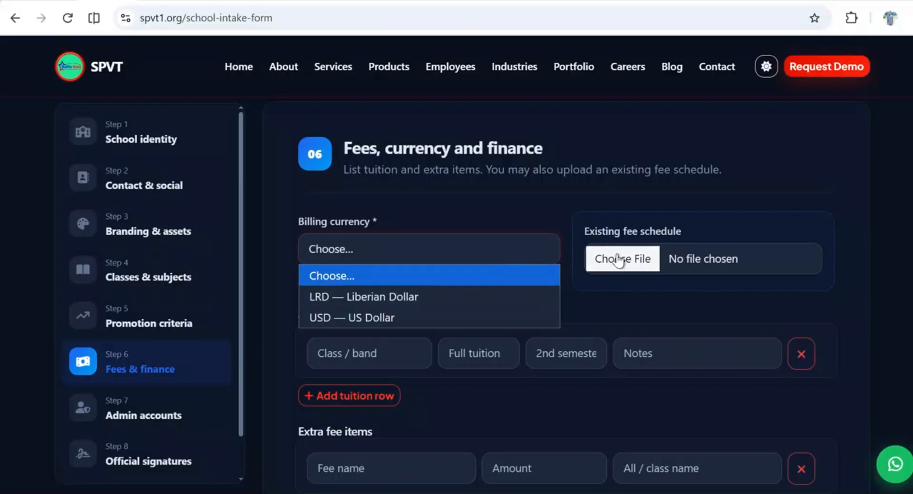
pyautogui.click(547, 191)
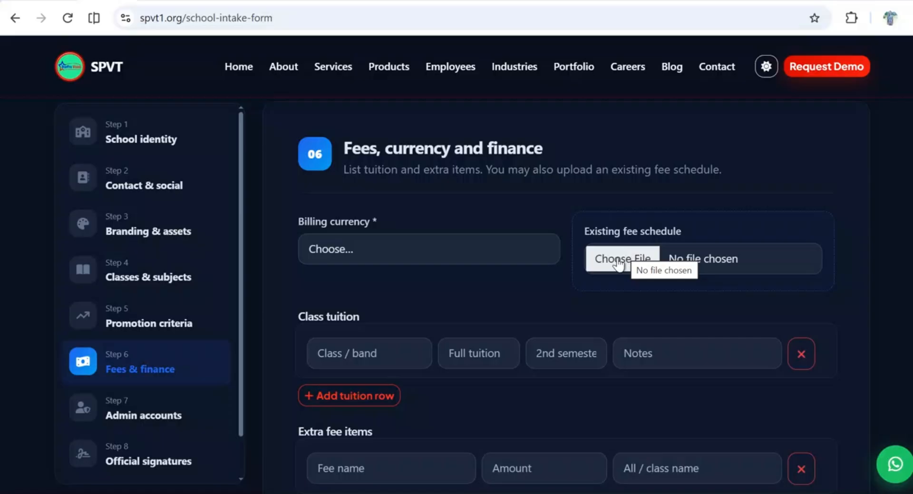
# Fill in the first class tuition row with Grade 1-6, full tuition 20000 and second-semester amount 8000.
pyautogui.click(356, 349)
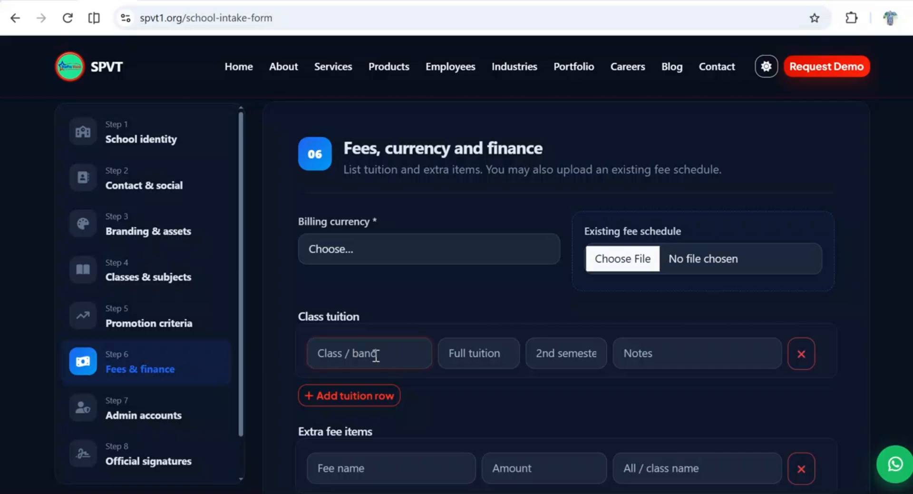
pyautogui.write('Grade 1-6')
pyautogui.click(466, 350)
pyautogui.write('20000')
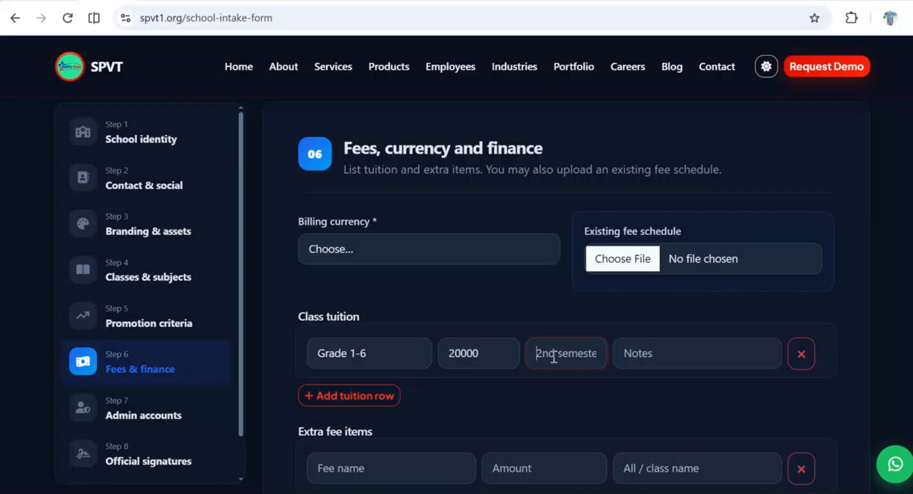
pyautogui.write('8000')
# Add a second tuition row for Grade 7-9 with full tuition 30000, second-semester amount 10000 and the note "dgjoer".
pyautogui.scroll(-3, 643, 356)
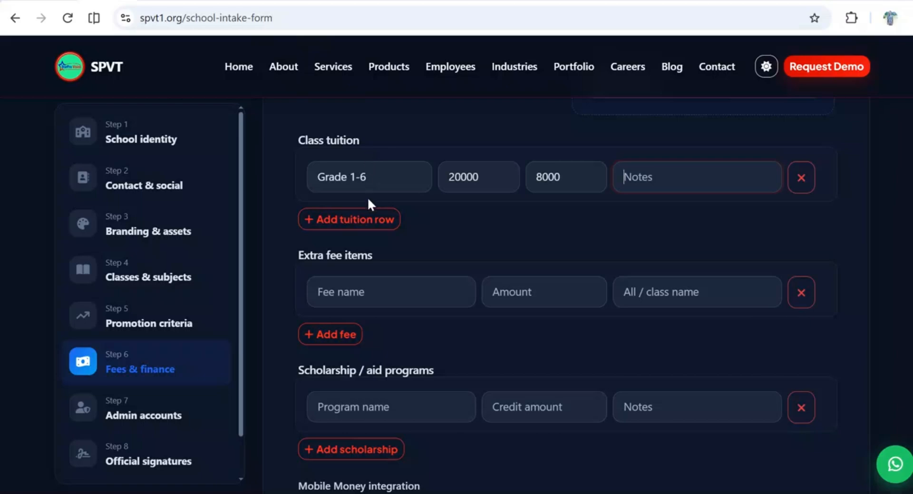
pyautogui.click(359, 224)
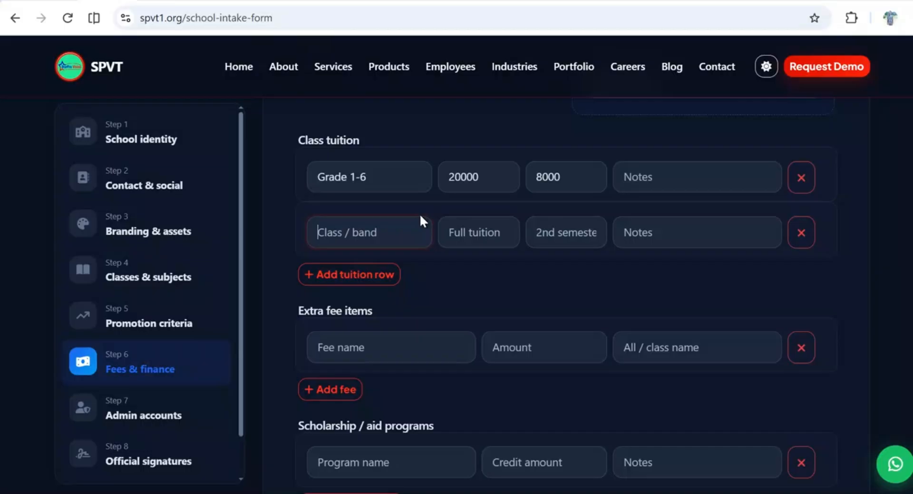
pyautogui.write('Grade ')
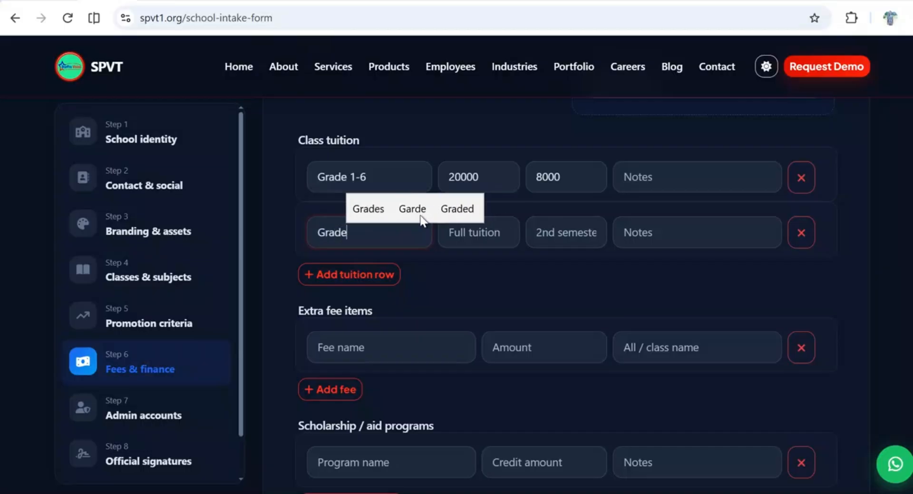
pyautogui.write('7-9')
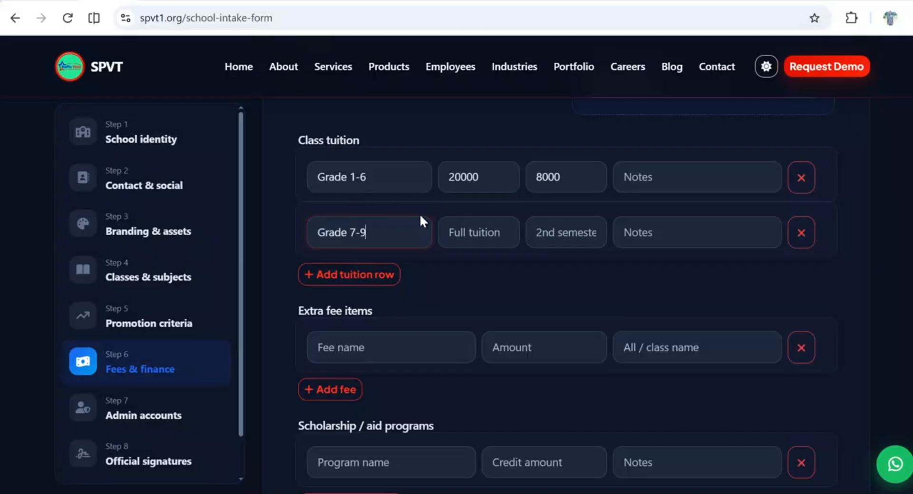
pyautogui.click(476, 240)
pyautogui.write('30000')
pyautogui.click(546, 230)
pyautogui.write('10000')
pyautogui.click(657, 242)
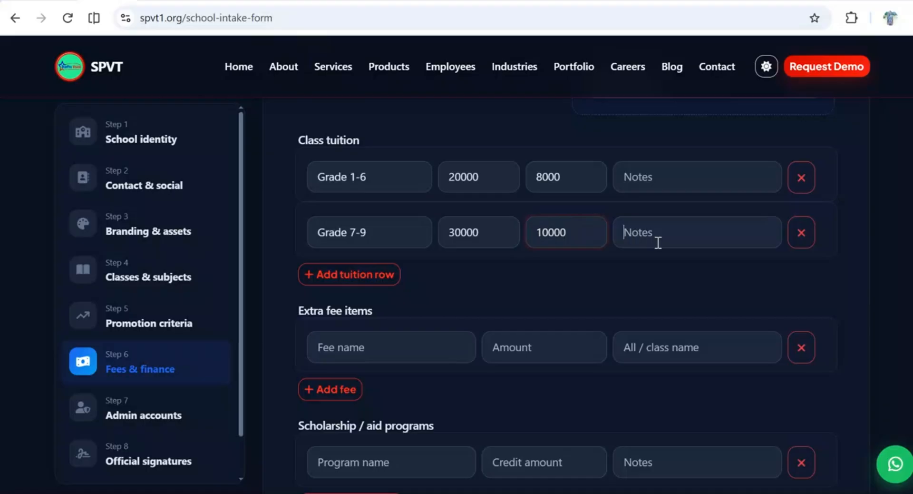
pyautogui.write('dgjoer')
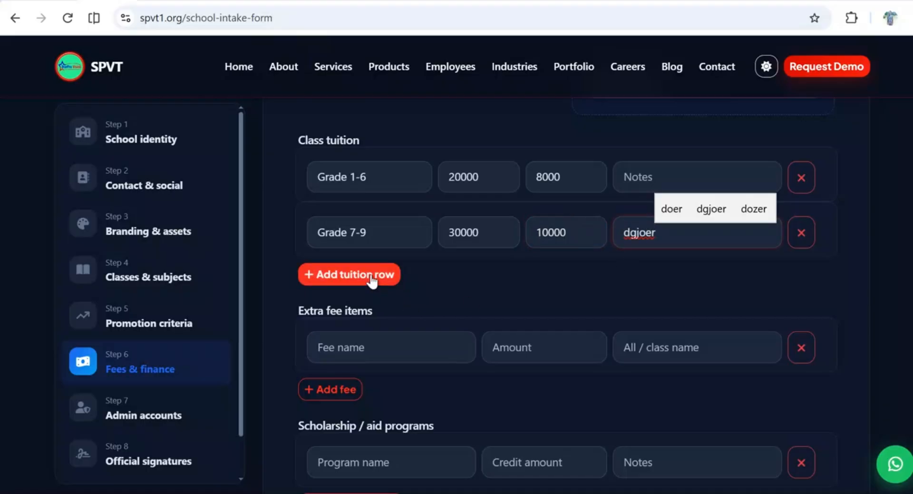
# Add another blank row to the extra fee items.
pyautogui.scroll(-1, 371, 280)
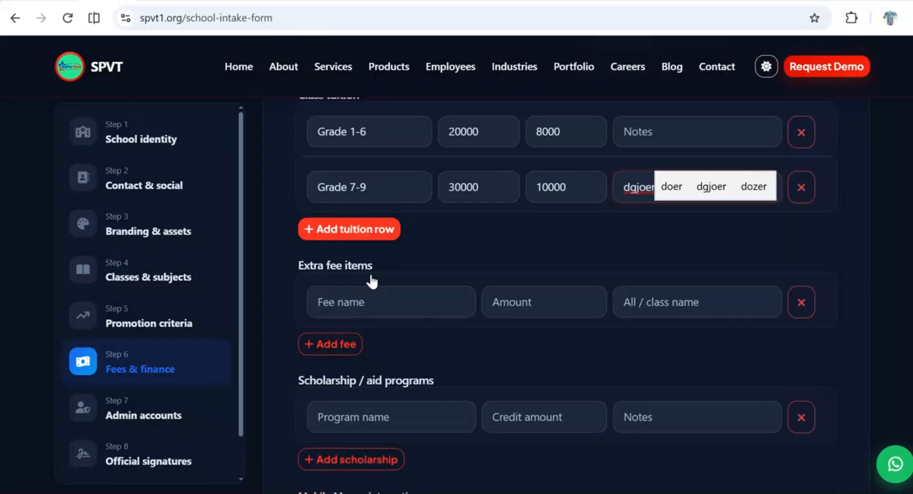
pyautogui.scroll(-1, 372, 280)
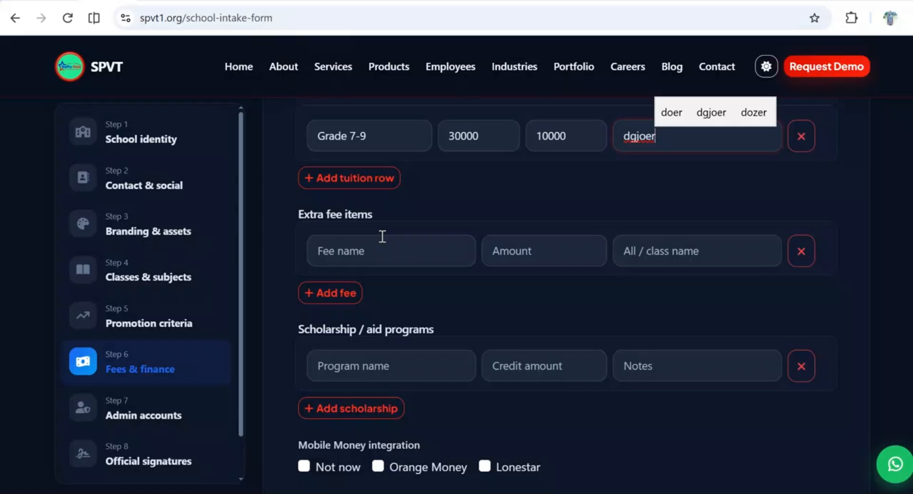
pyautogui.click(656, 250)
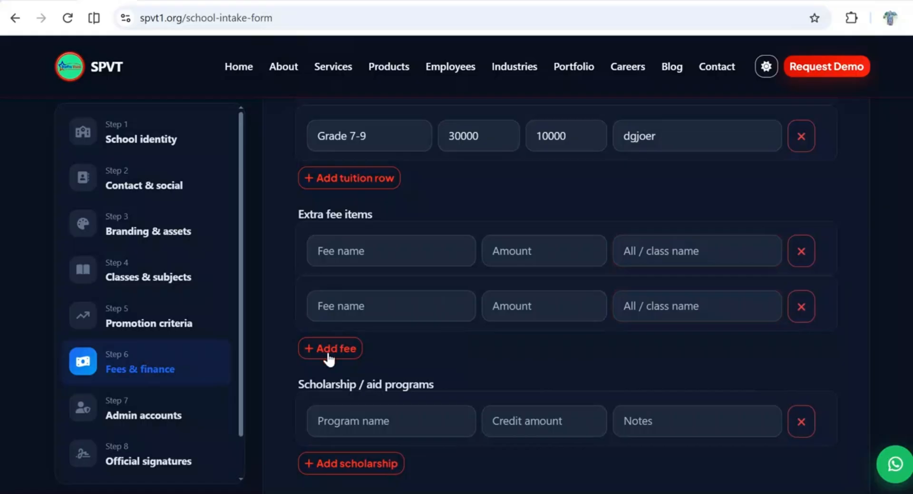
pyautogui.click(330, 348)
# Add a second blank row to the scholarship and aid programs.
pyautogui.scroll(-1, 329, 355)
pyautogui.scroll(-5, 329, 355)
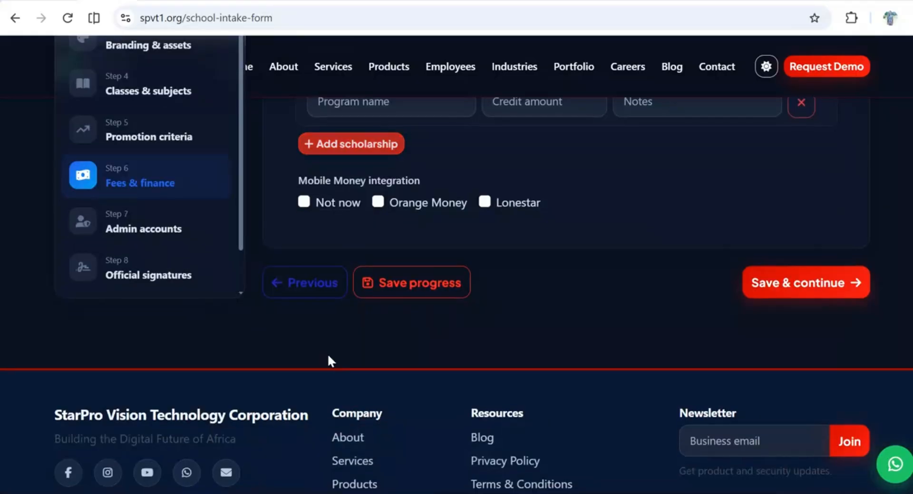
pyautogui.scroll(2, 328, 358)
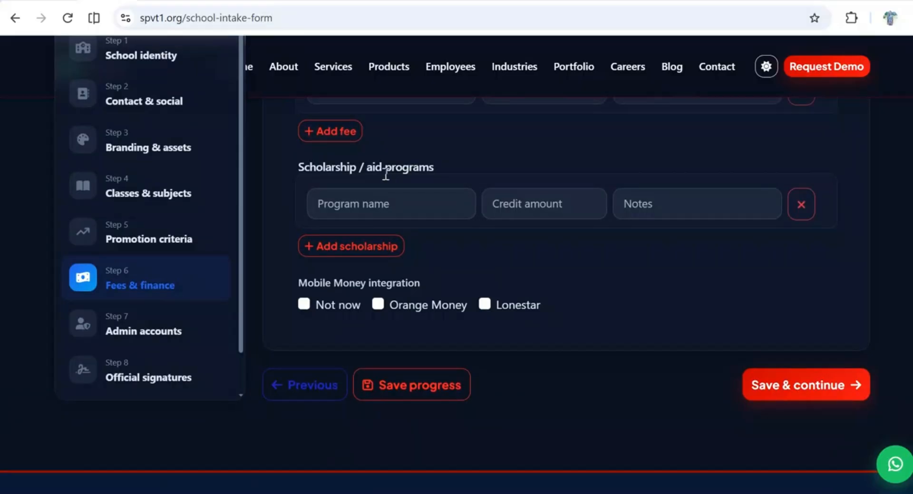
pyautogui.click(534, 199)
pyautogui.click(642, 216)
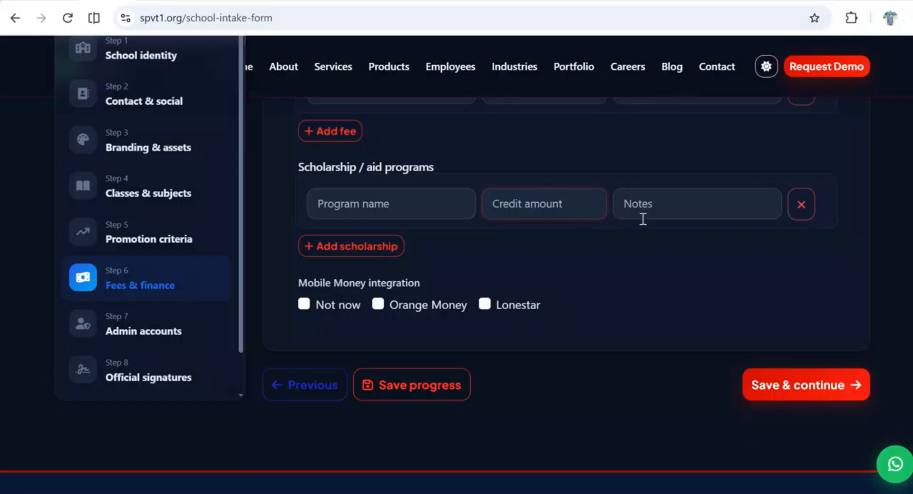
pyautogui.click(373, 250)
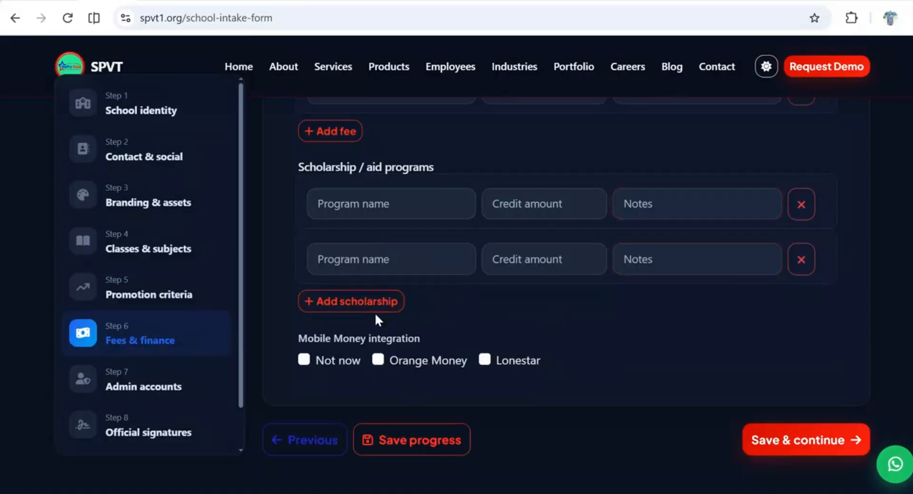
# Set Mobile Money integration to Not now only, with Orange Money and Lonestar unchecked.
pyautogui.scroll(-1, 374, 312)
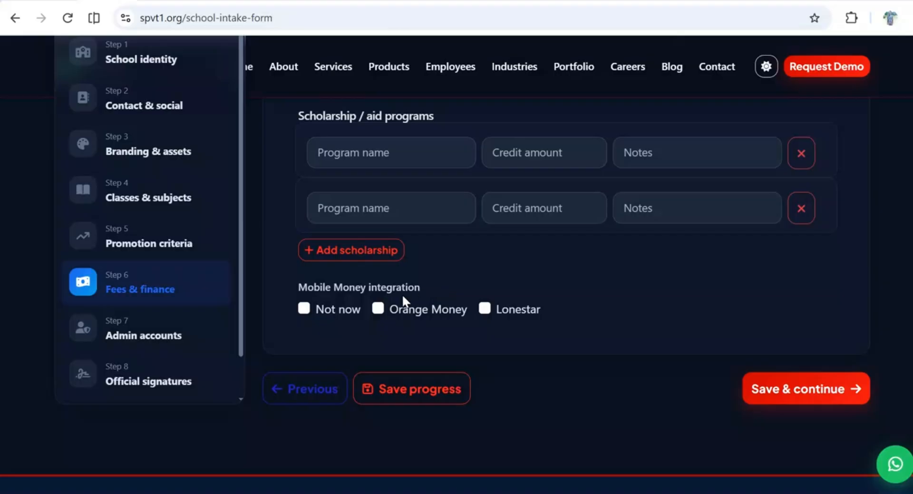
pyautogui.click(378, 309)
pyautogui.click(485, 308)
pyautogui.click(304, 308)
pyautogui.click(378, 308)
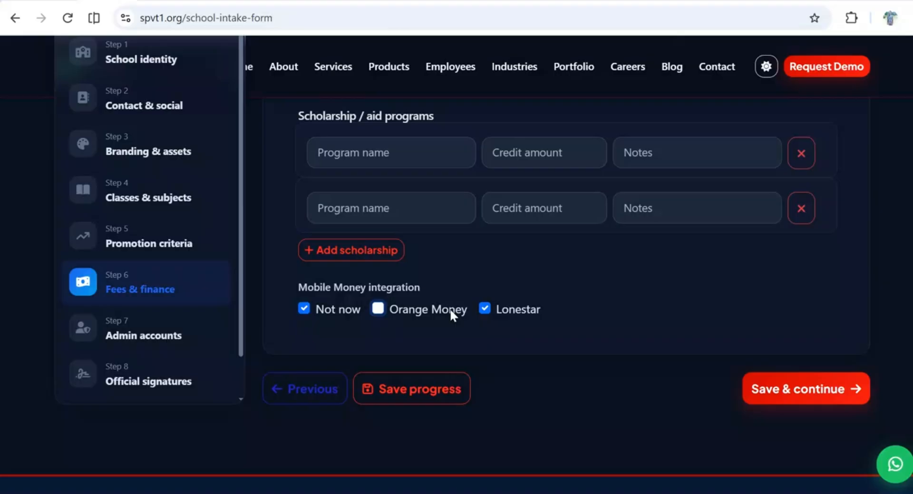
pyautogui.click(485, 309)
# Open the Admin accounts step and fill the first administrator's full name and e-mail from the saved autofill details.
pyautogui.scroll(-1, 214, 331)
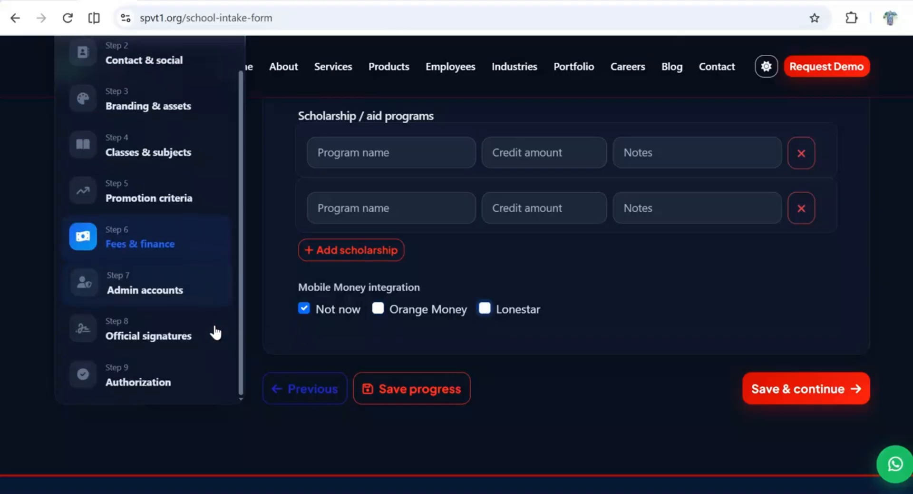
pyautogui.click(173, 286)
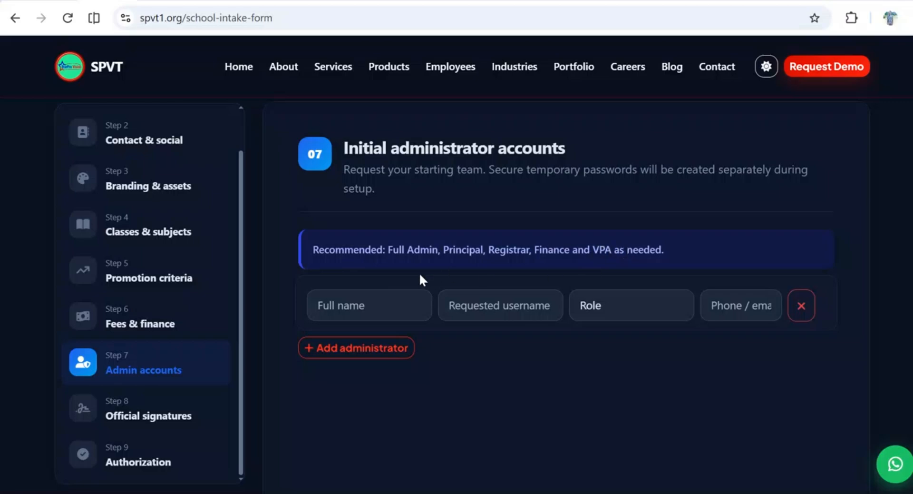
pyautogui.click(388, 299)
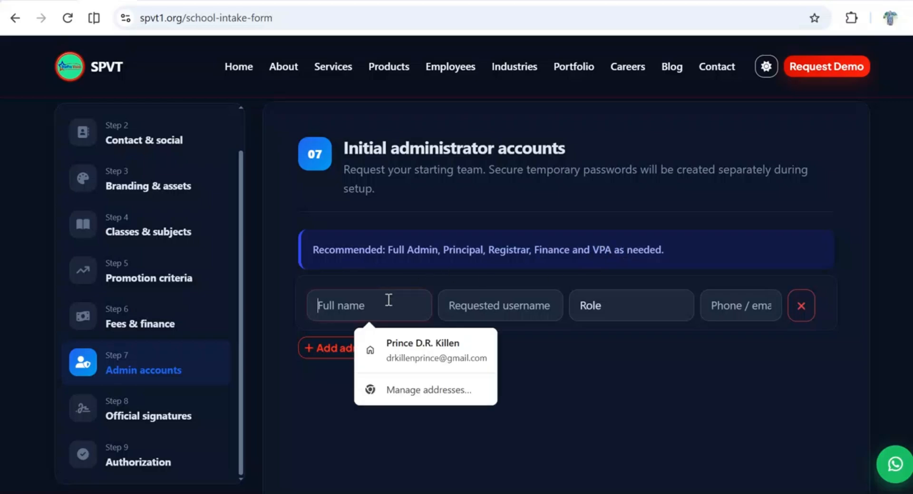
pyautogui.click(423, 346)
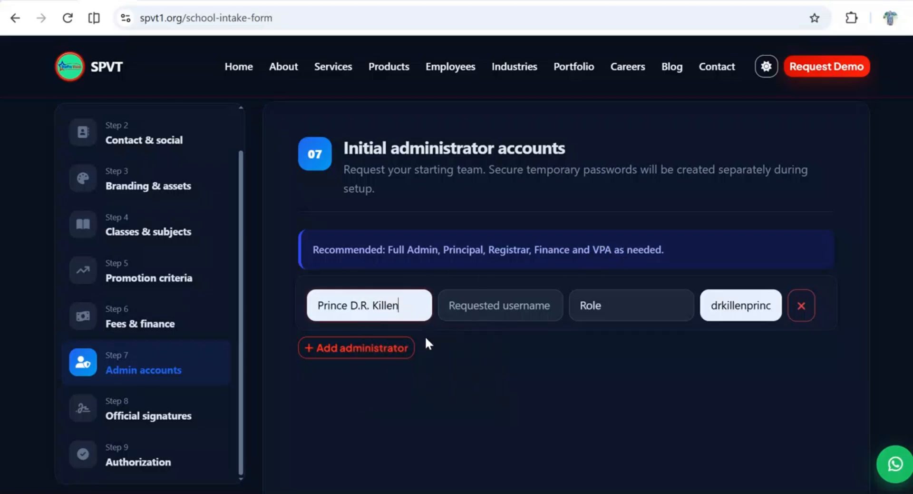
# Review the roles that can be assigned to the first administrator without choosing one.
pyautogui.click(475, 308)
pyautogui.click(608, 318)
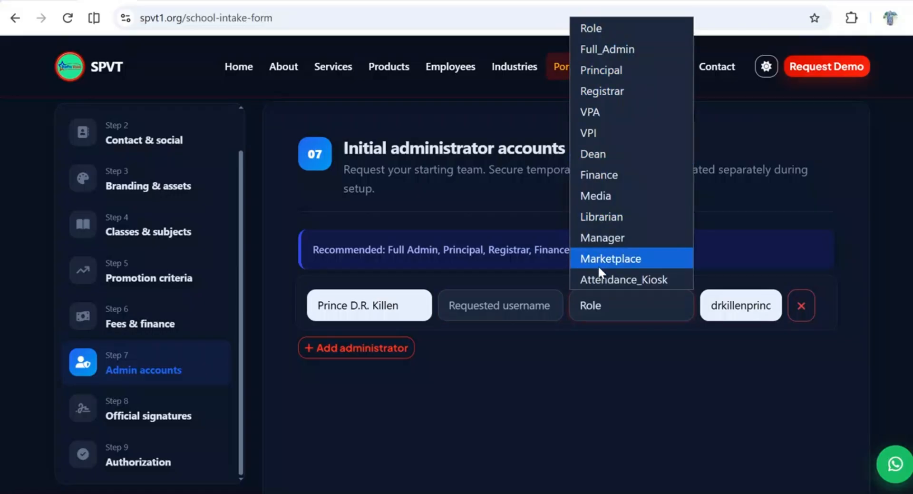
pyautogui.click(605, 310)
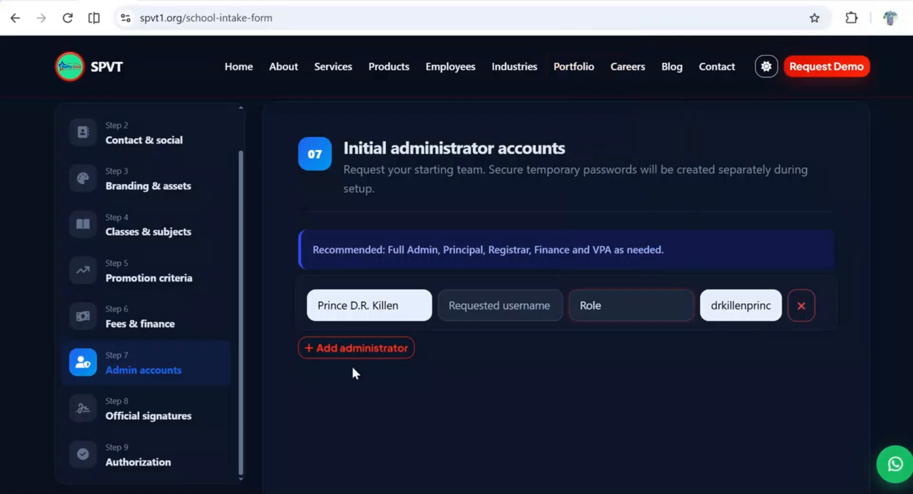
# Add two more blank administrator rows below the first one in the initial administrator accounts.
pyautogui.click(334, 352)
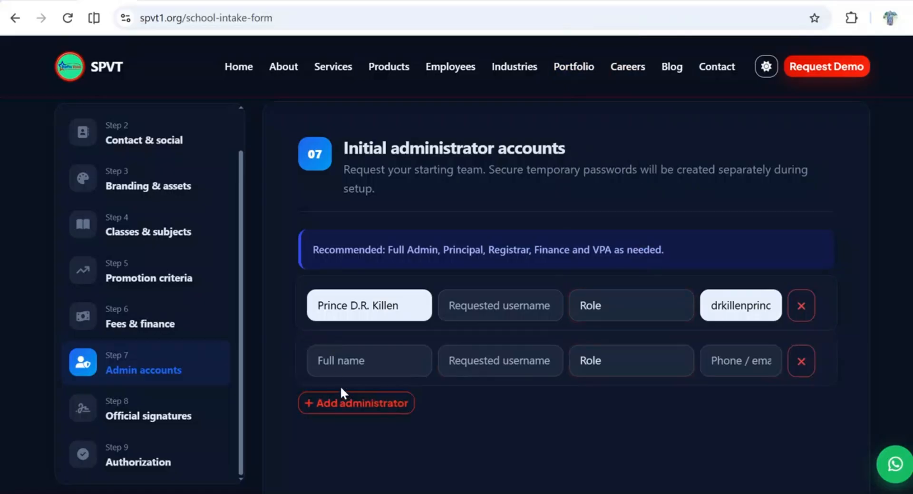
pyautogui.click(345, 403)
pyautogui.scroll(-3, 345, 404)
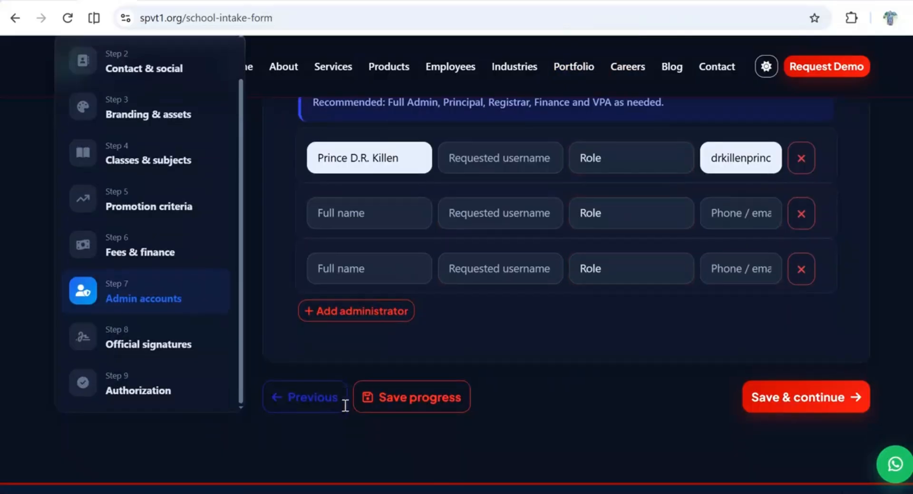
pyautogui.scroll(3, 345, 404)
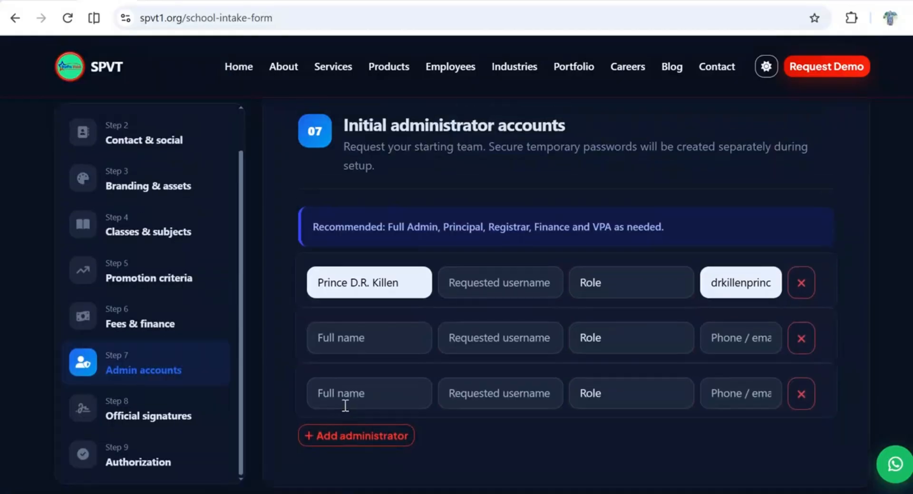
pyautogui.scroll(-2, 122, 395)
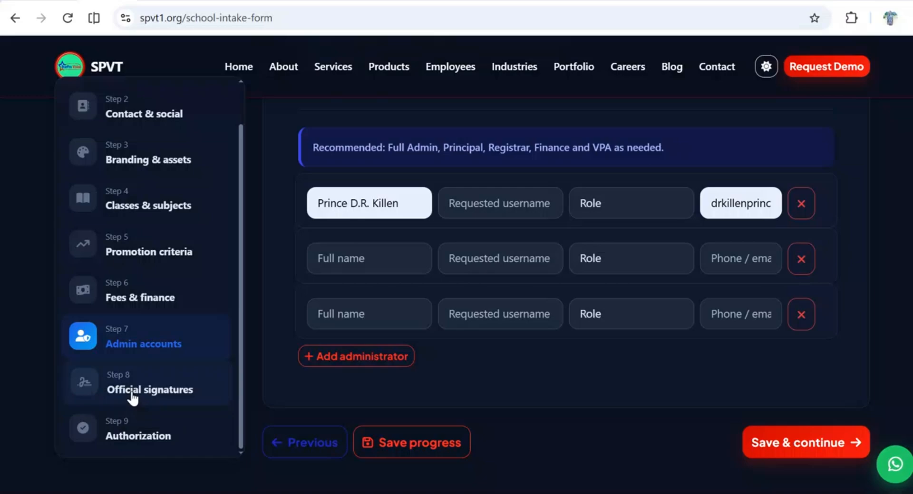
# Open the Official signatures step and draw a freehand signature in the Principal signature box.
pyautogui.click(131, 396)
pyautogui.scroll(-8, 379, 260)
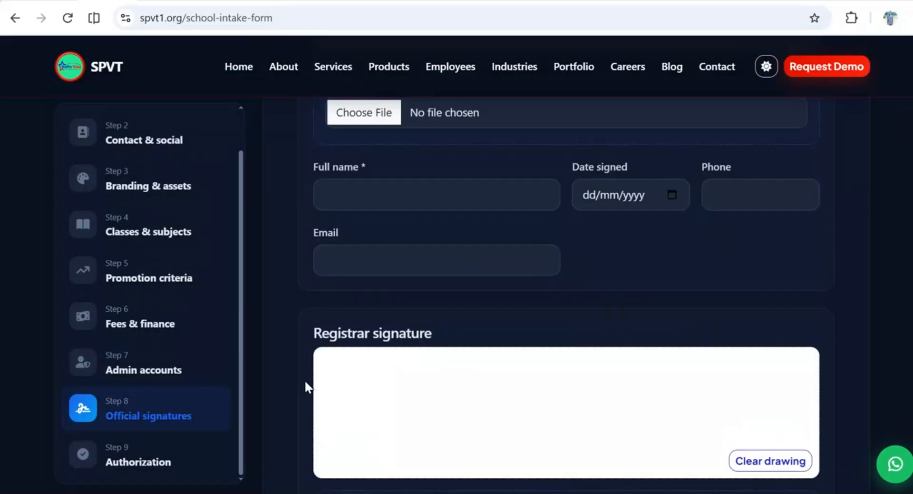
pyautogui.scroll(4, 278, 212)
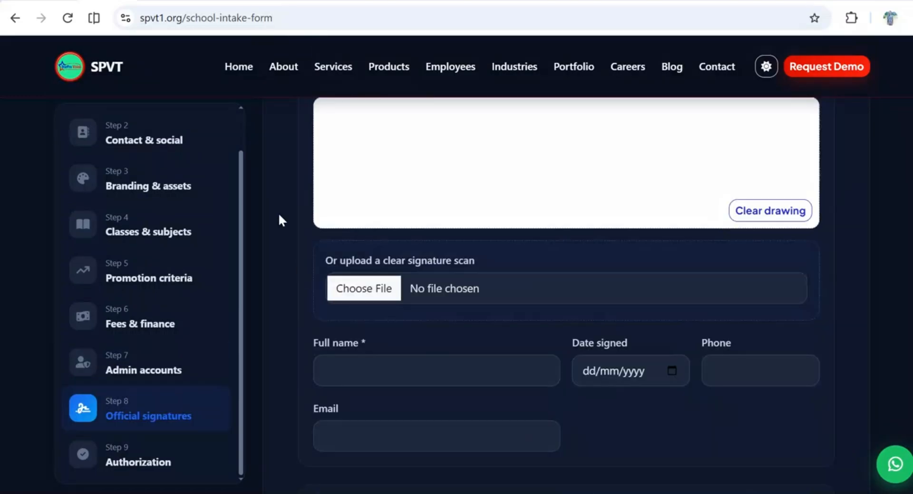
pyautogui.scroll(4, 279, 212)
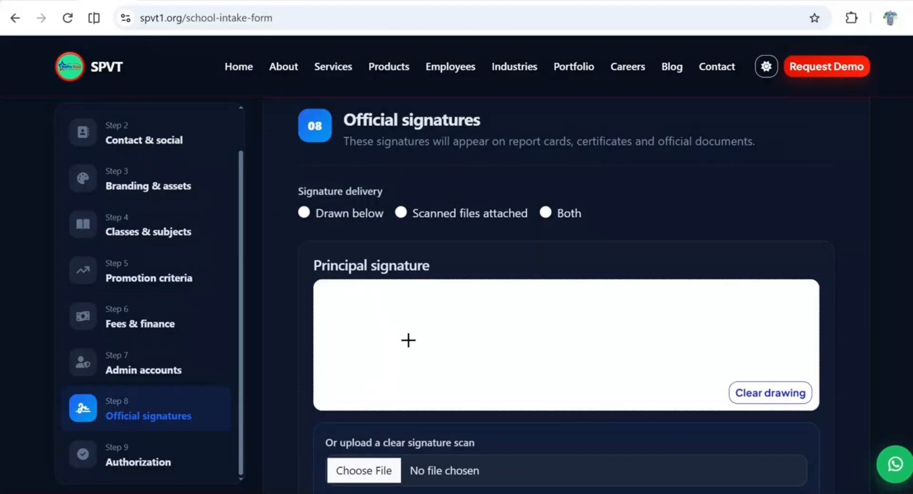
pyautogui.moveTo(407, 339); pyautogui.dragTo(404, 407)
pyautogui.moveTo(403, 371); pyautogui.dragTo(502, 408)
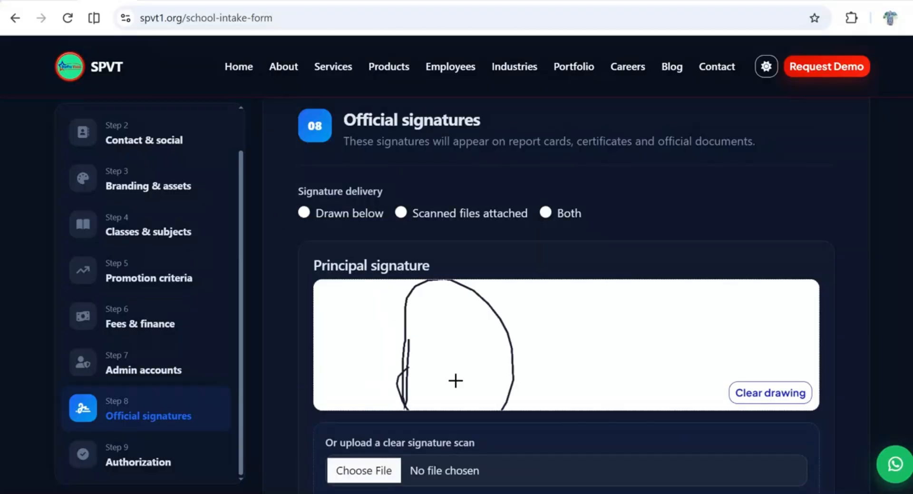
pyautogui.moveTo(455, 380)
pyautogui.mouseDown()
pyautogui.moveTo(497, 331)
pyautogui.moveTo(650, 277)
pyautogui.moveTo(536, 338)
pyautogui.mouseUp()
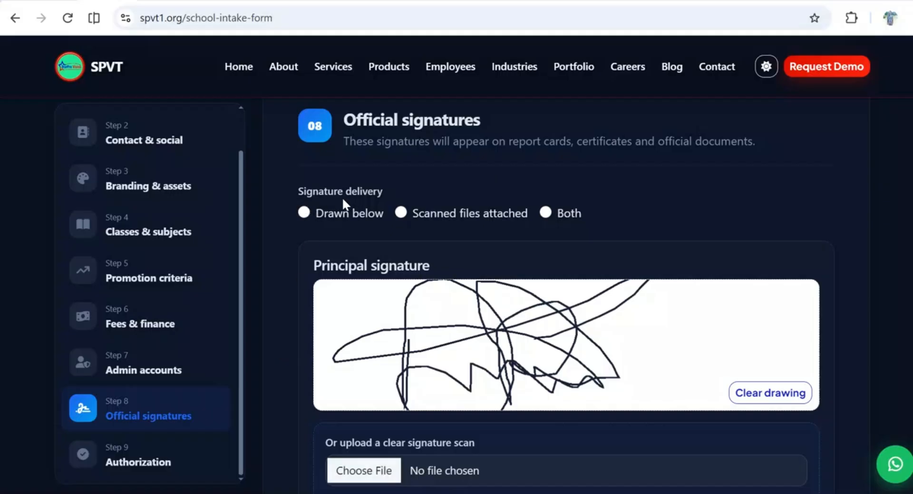
# Try the Drawn below and Scanned files attached options for signature delivery, and settle on Both.
pyautogui.click(307, 212)
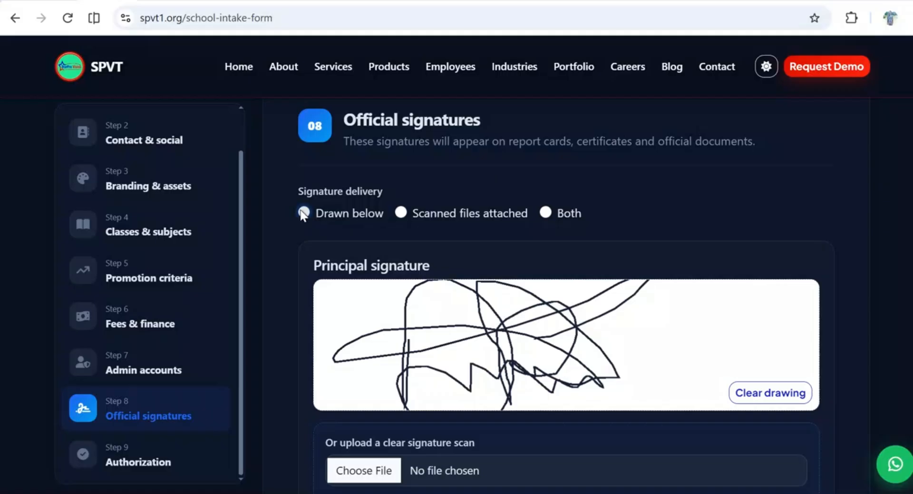
pyautogui.click(401, 214)
pyautogui.click(546, 214)
pyautogui.scroll(-3, 550, 214)
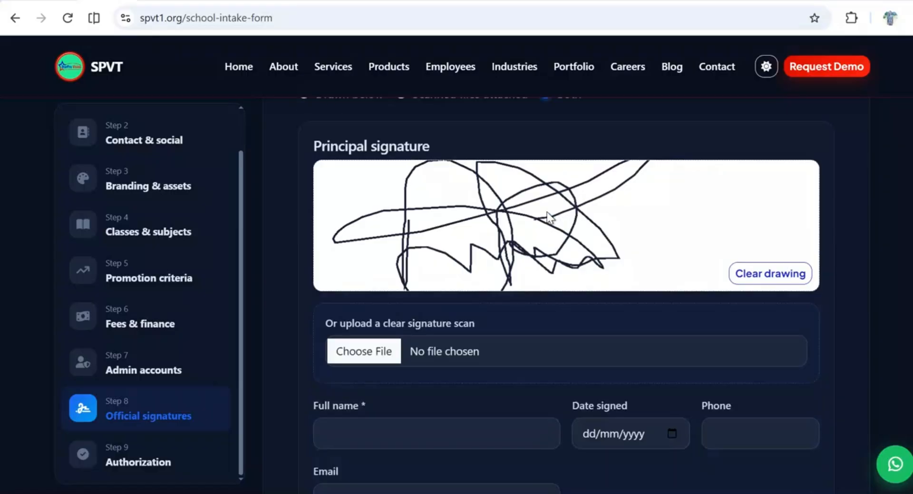
# Set the principal's date signed to today, 10/08/2026, leaving the full name, phone and email fields blank.
pyautogui.hotkey('ctrl', '+')
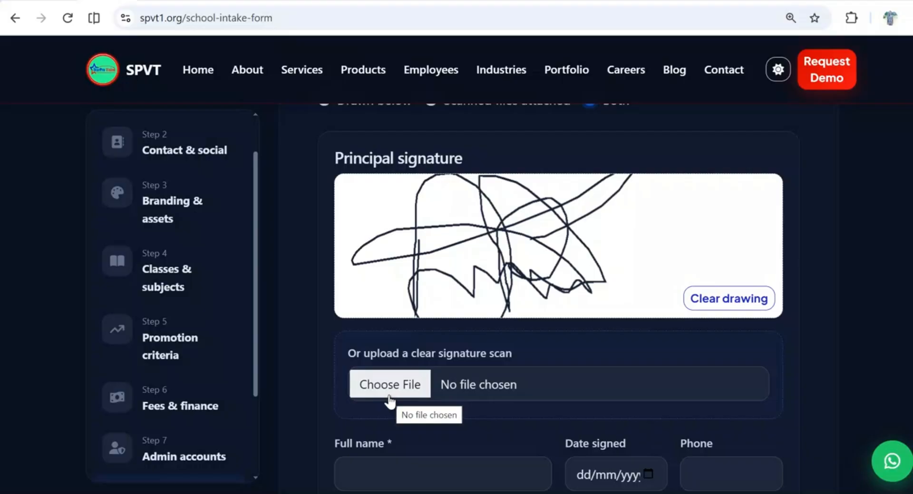
pyautogui.scroll(-4, 403, 255)
pyautogui.click(406, 261)
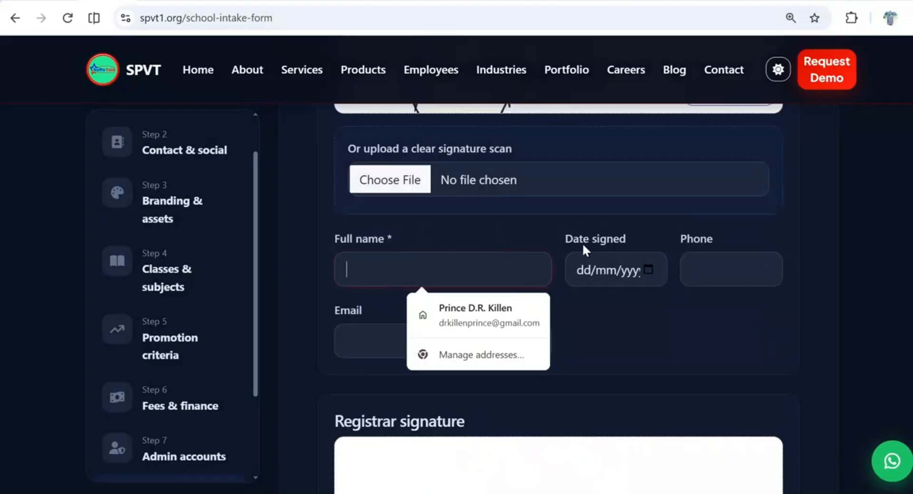
pyautogui.click(649, 267)
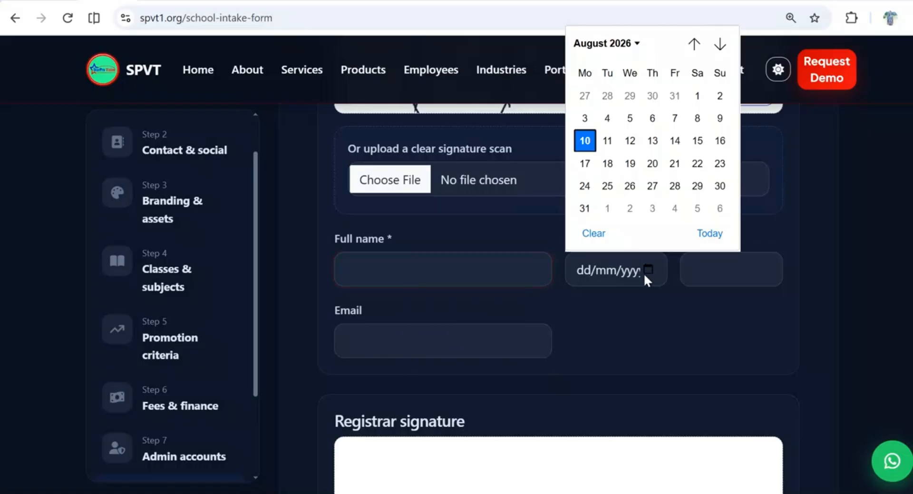
pyautogui.click(707, 232)
pyautogui.click(715, 265)
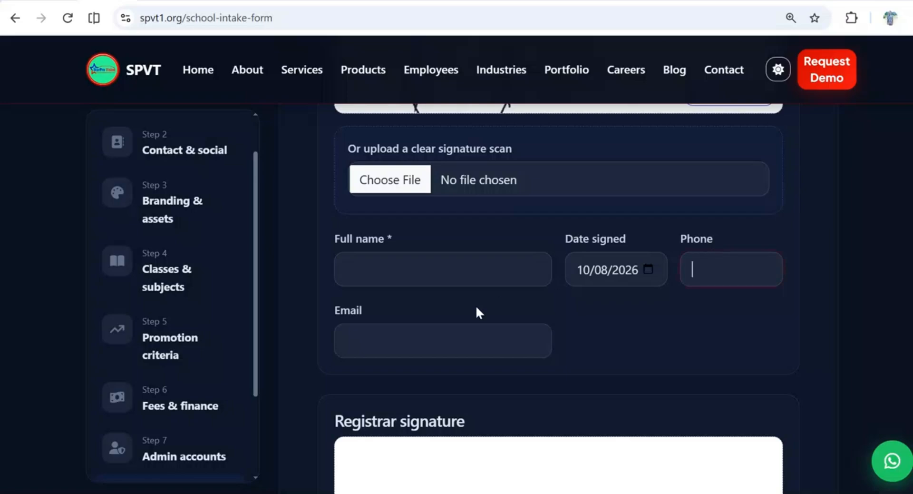
pyautogui.click(450, 346)
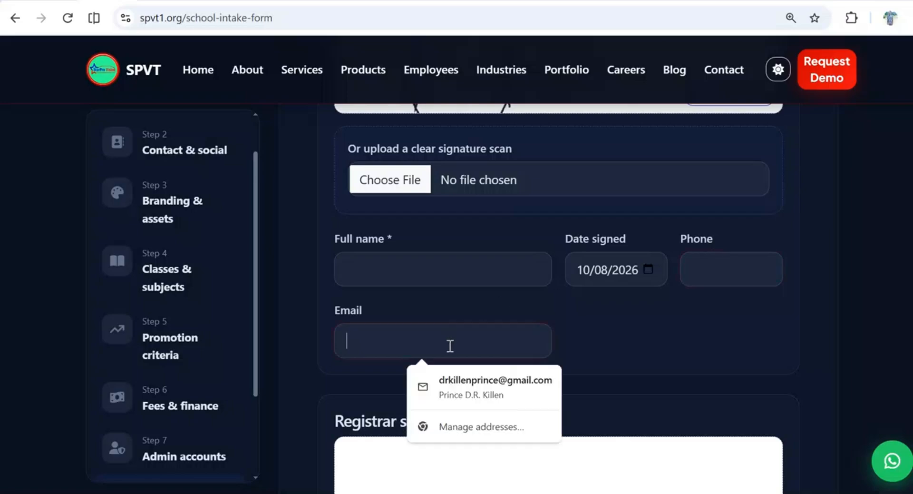
# Examine the Registrar signature section with its drawing box, scan upload and signer detail fields.
pyautogui.scroll(-4, 339, 430)
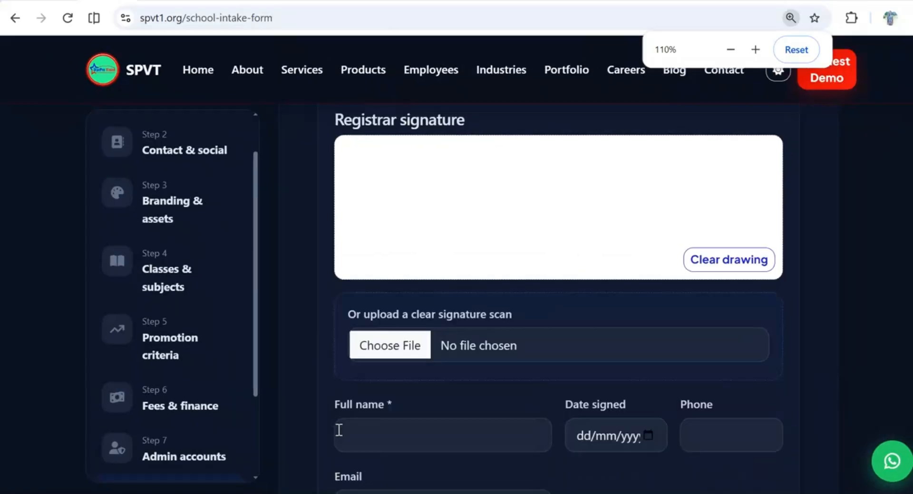
pyautogui.scroll(-5, 460, 285)
pyautogui.scroll(5, 460, 285)
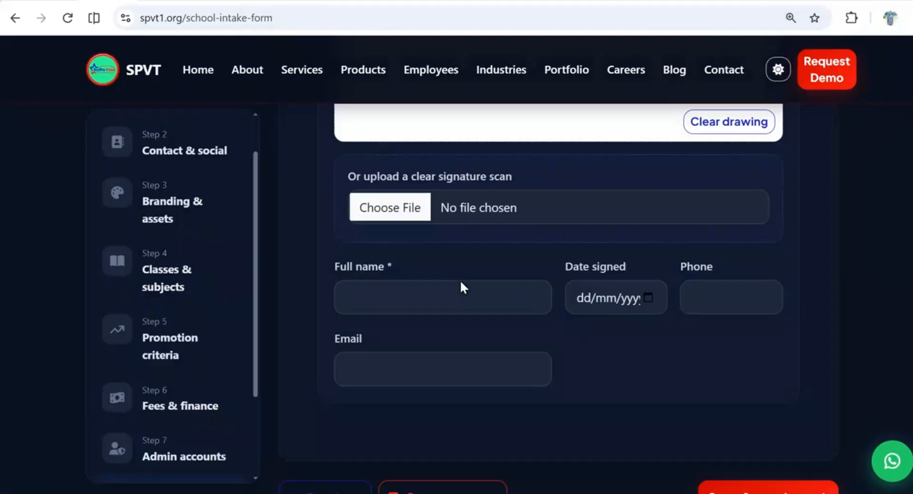
pyautogui.scroll(1, 460, 286)
pyautogui.scroll(-3, 204, 377)
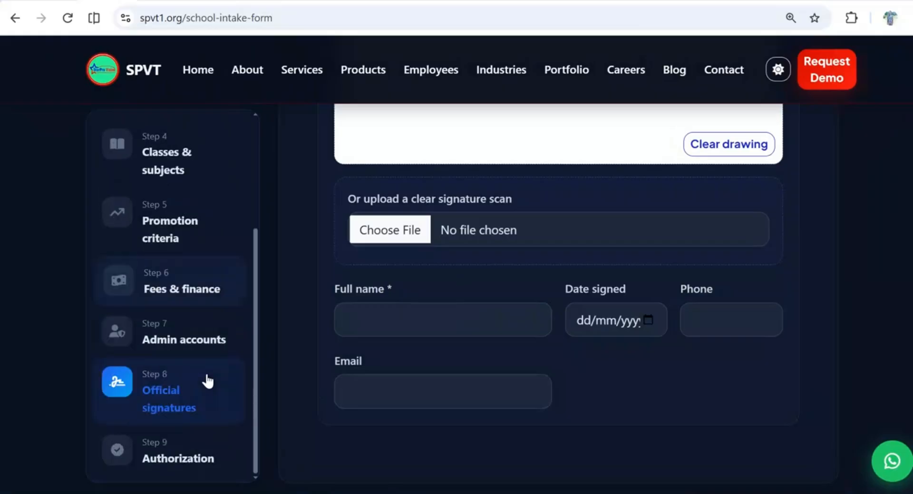
# Open the Authorization step and examine its contact fields, consent checkboxes, authorized signatory fields and submission options.
pyautogui.click(158, 458)
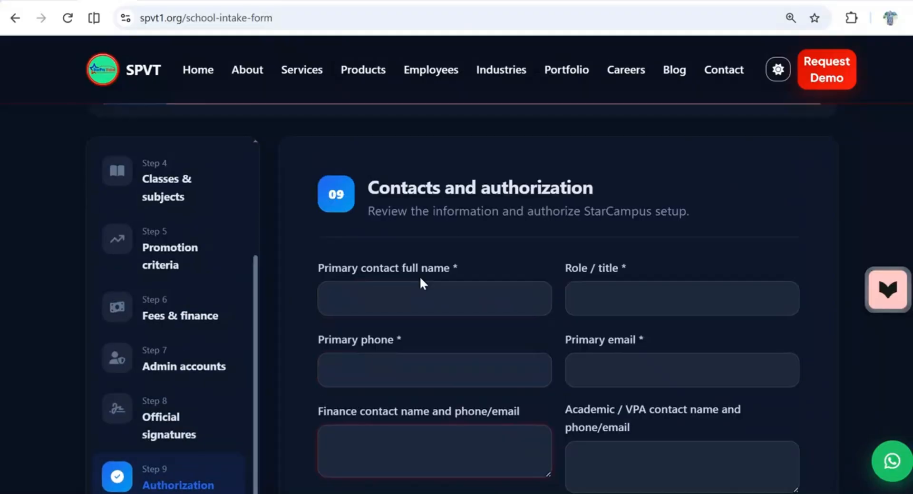
pyautogui.scroll(-2, 421, 283)
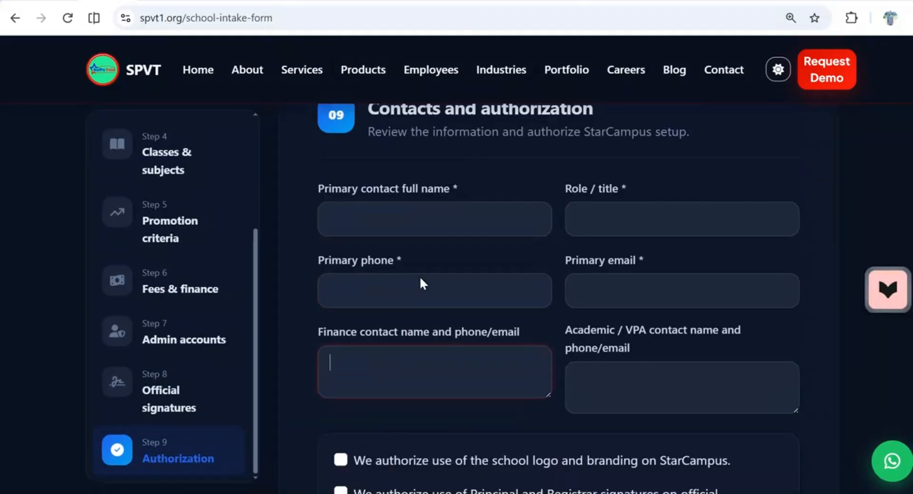
pyautogui.scroll(-4, 420, 279)
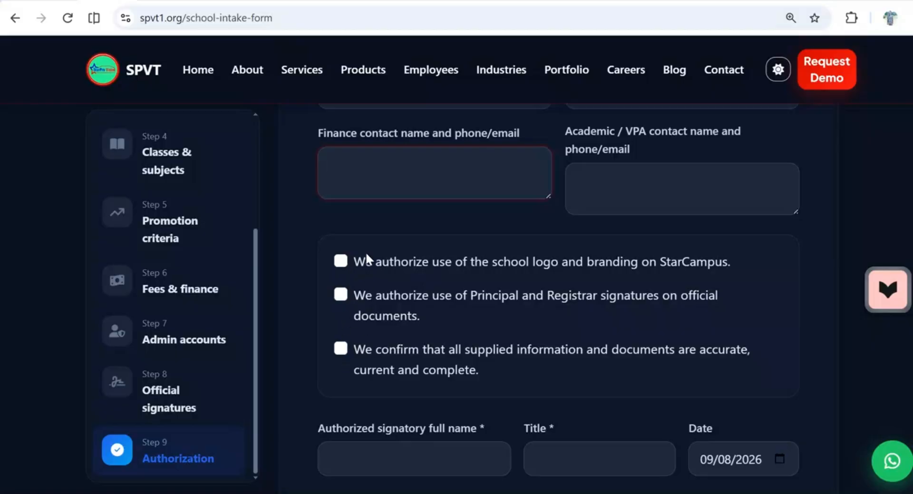
pyautogui.scroll(-3, 364, 257)
pyautogui.click(372, 323)
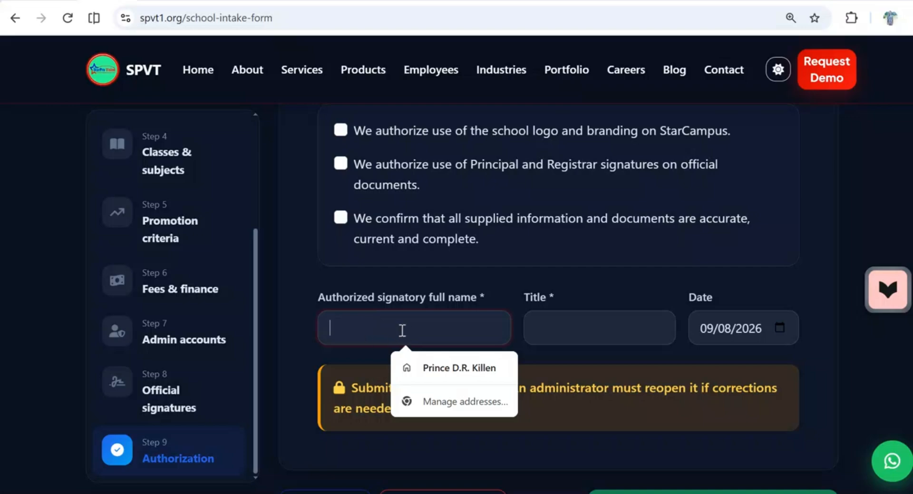
pyautogui.click(619, 336)
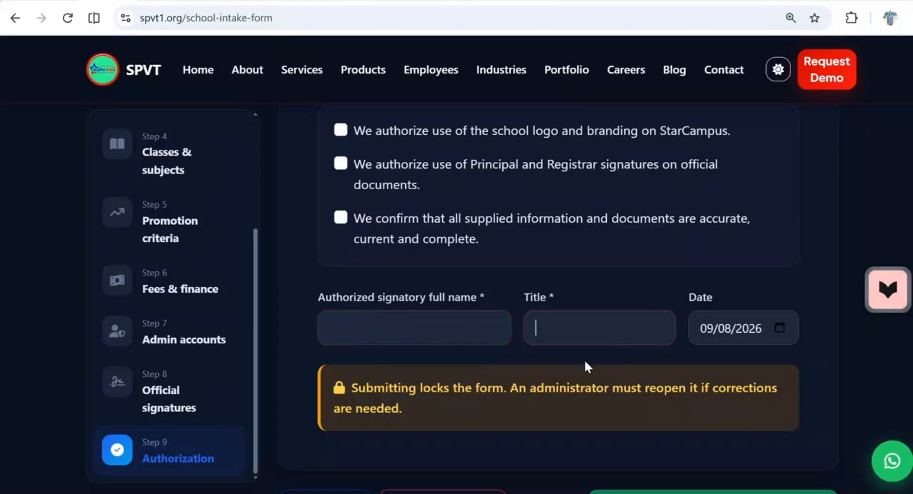
pyautogui.scroll(-3, 584, 359)
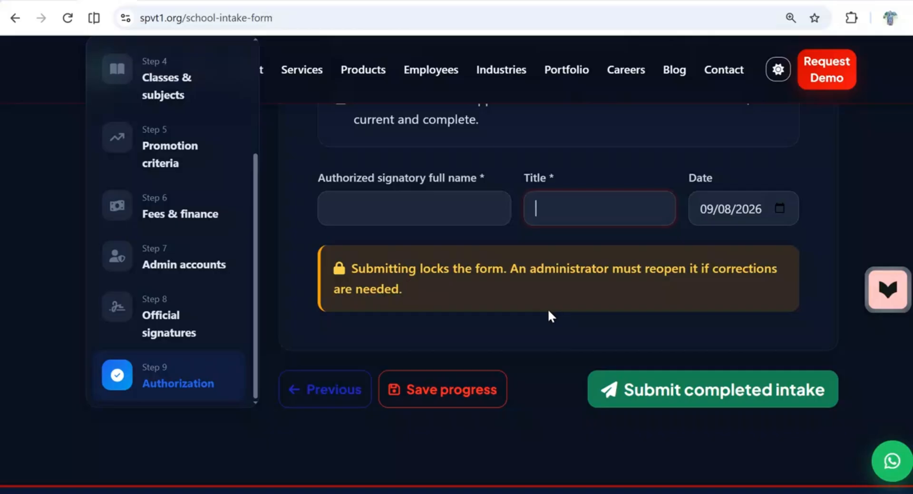
pyautogui.scroll(3, 188, 236)
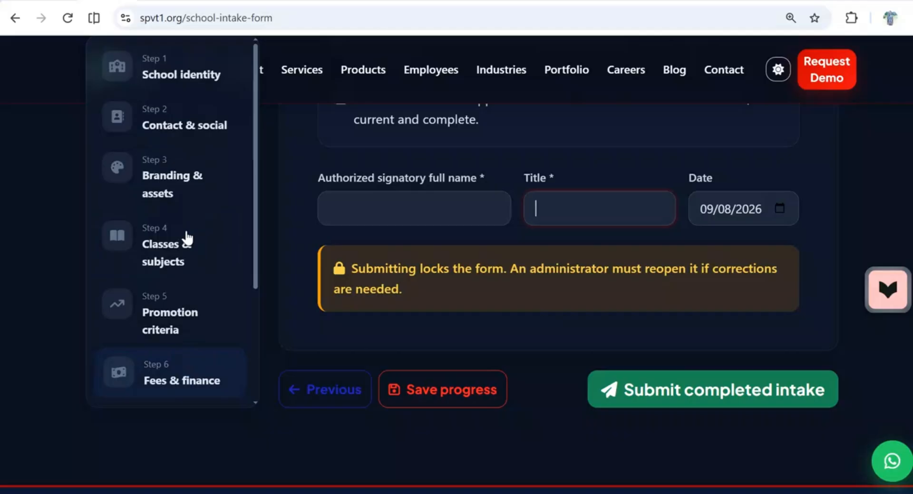
pyautogui.scroll(5, 330, 224)
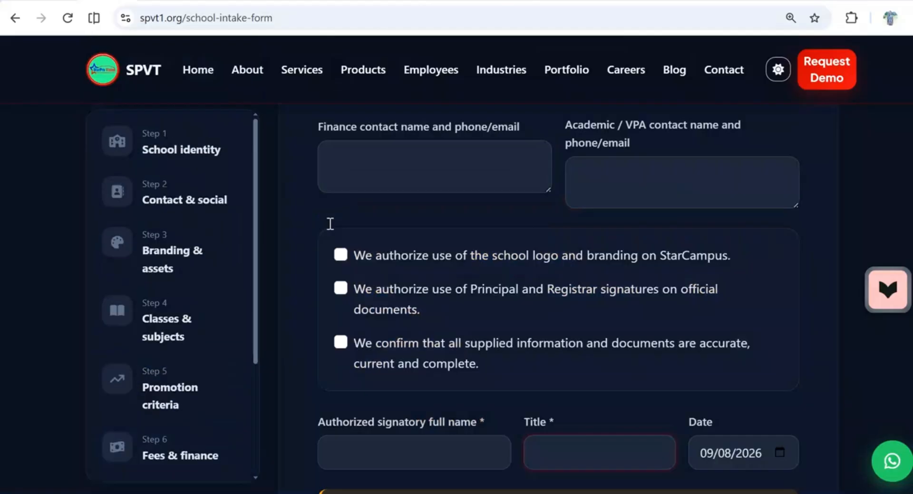
pyautogui.scroll(5, 330, 224)
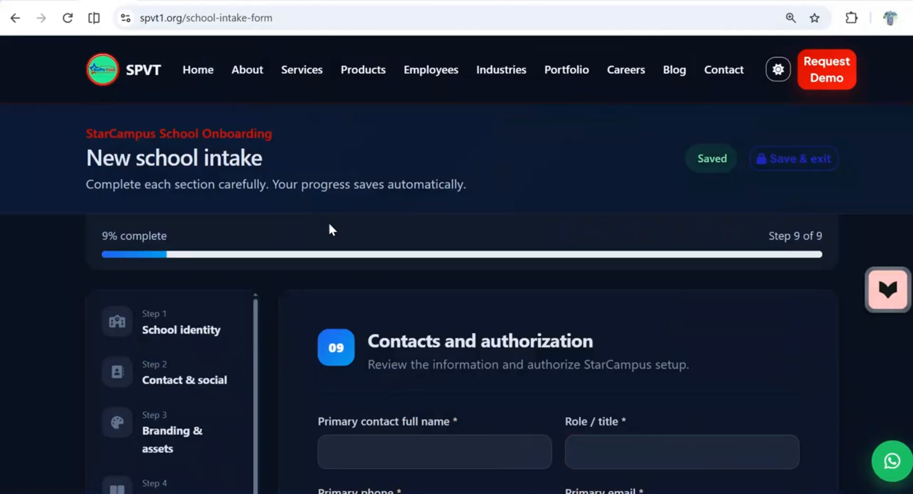